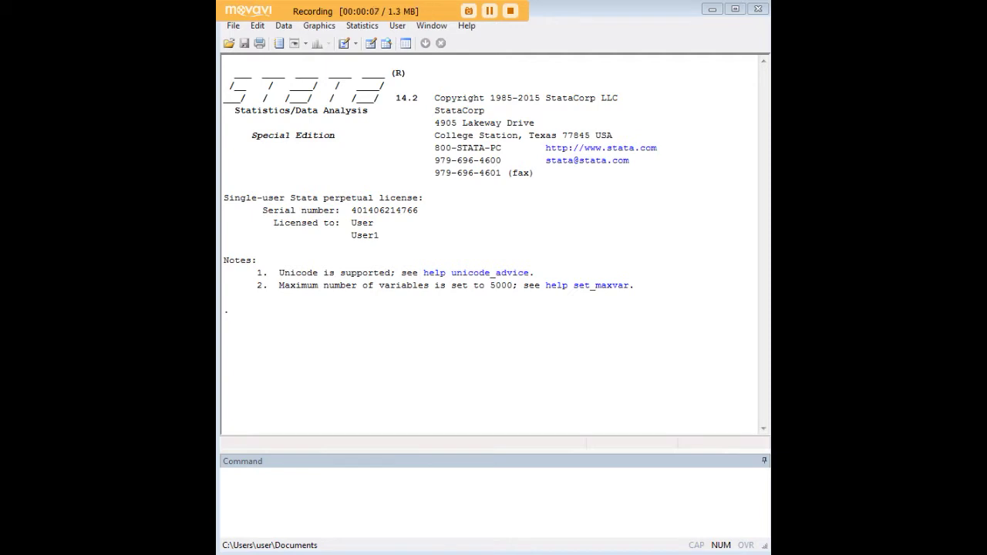
- Load the census13 example dataset with webuse and open it in the Data Editor
left_click(657, 483)
type("webuse census13")
key("Return")
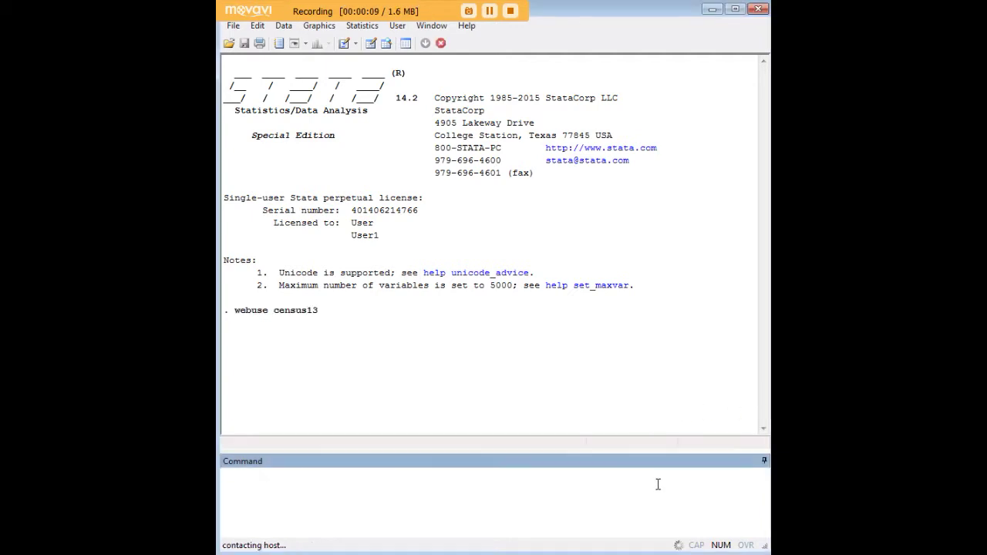
type("edi")
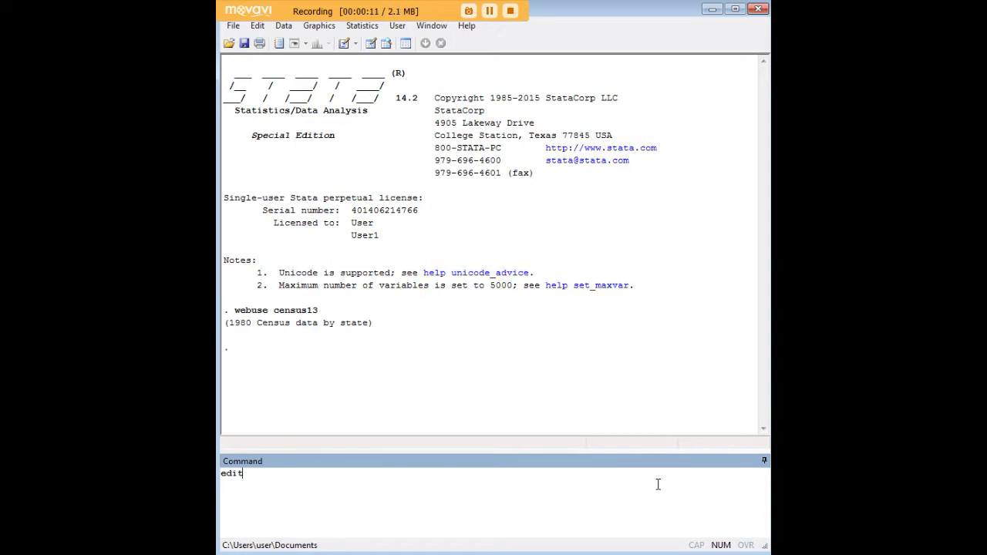
type("t")
key("Return")
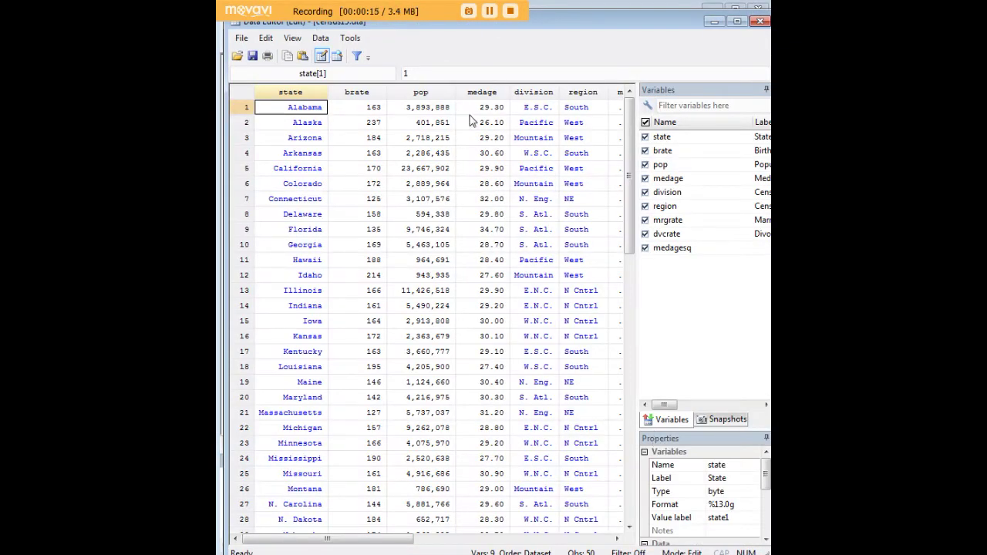
- Browse the state, brate and medage columns through medagesq, then close the data grid
left_click(291, 95)
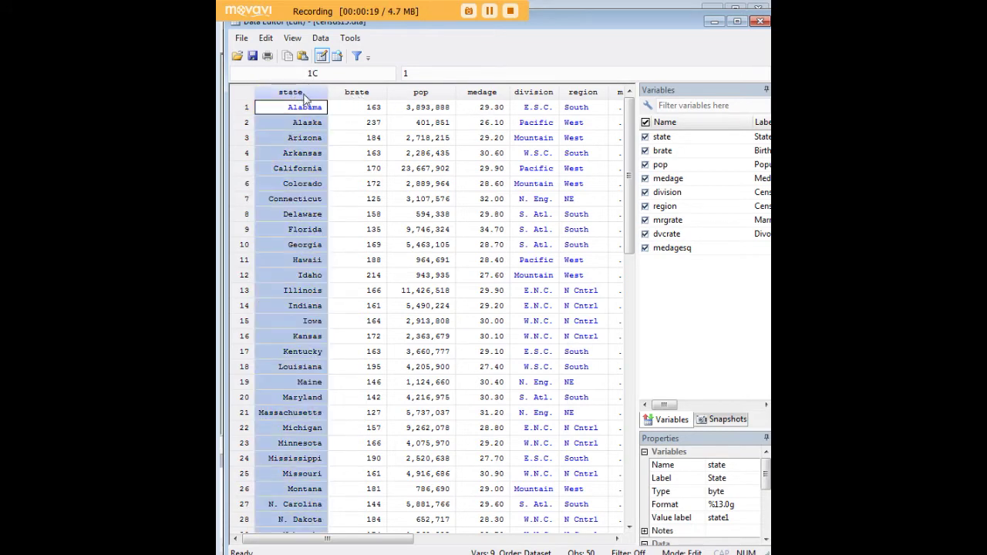
left_click(351, 94)
key("Right")
key("Right")
key("Right")
key("Right")
key("Right")
key("Right")
key("Right")
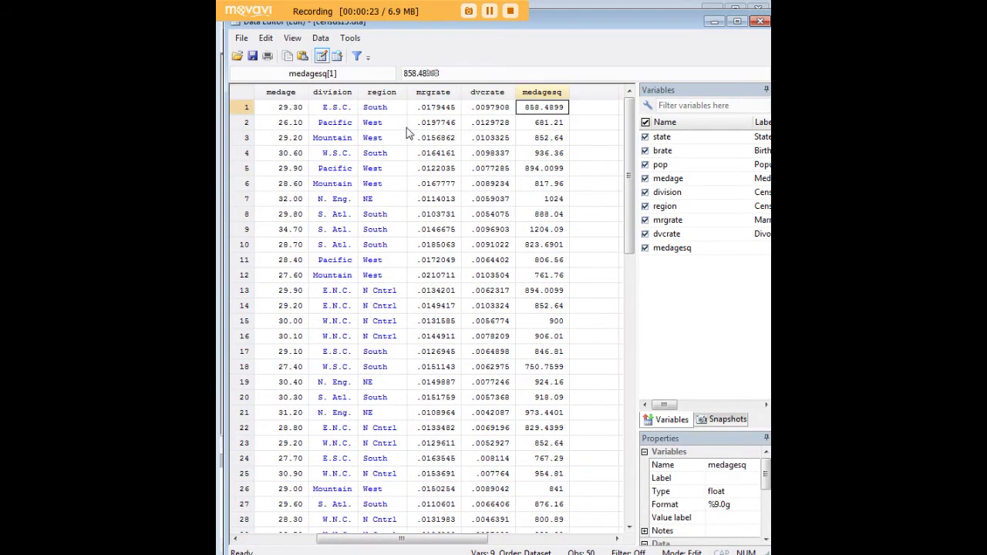
key("Left")
key("Left")
key("Left")
key("Left")
key("Left")
key("Left")
key("Left")
key("Left")
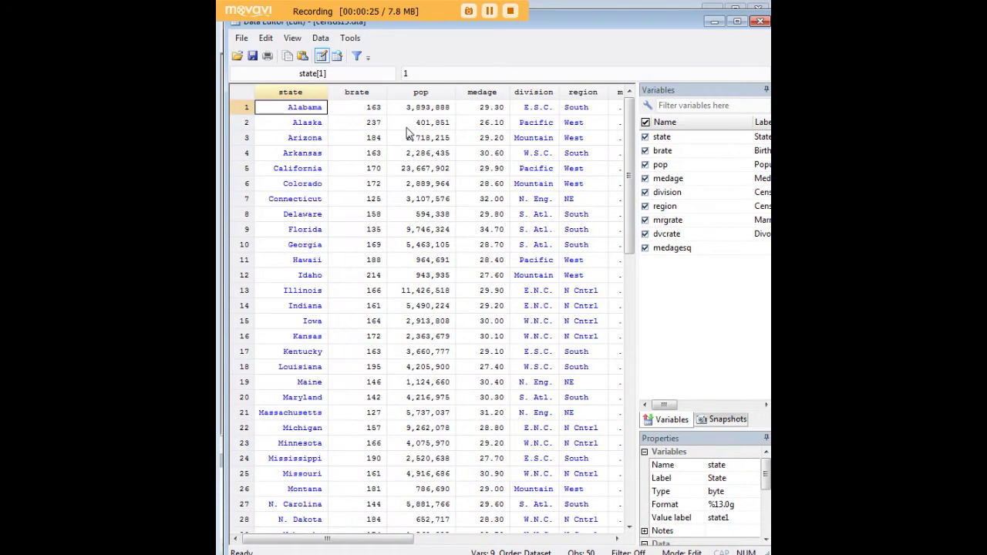
left_click(493, 93)
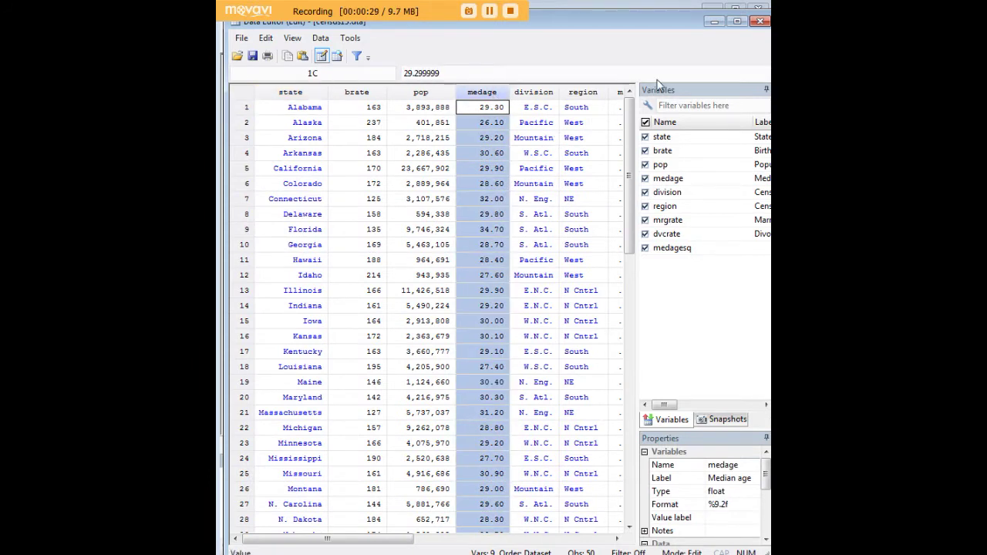
left_click(714, 23)
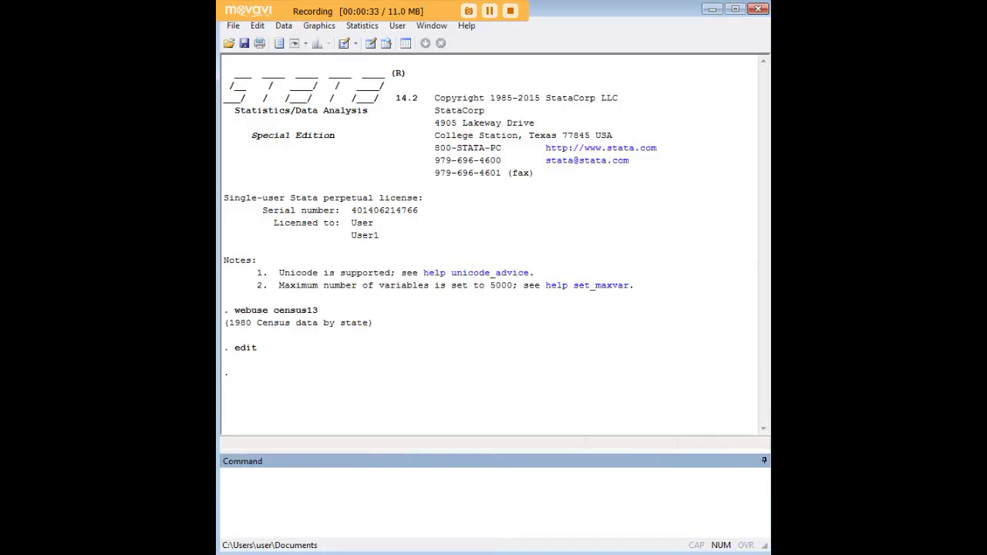
- Run order medage to make medage the first column, and confirm it in the Data Editor
left_click(573, 484)
type("order medage")
double_click(245, 474)
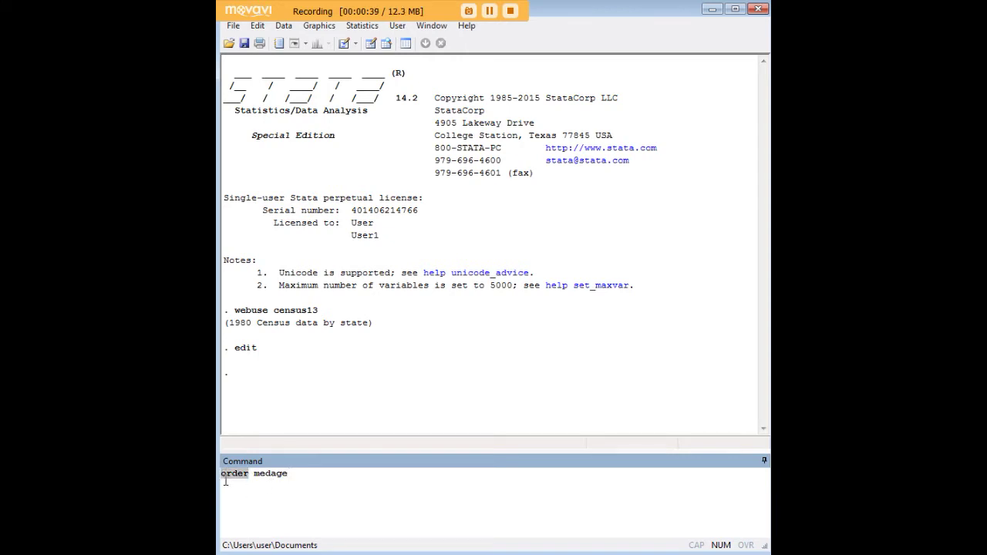
left_click(292, 478)
key("Return")
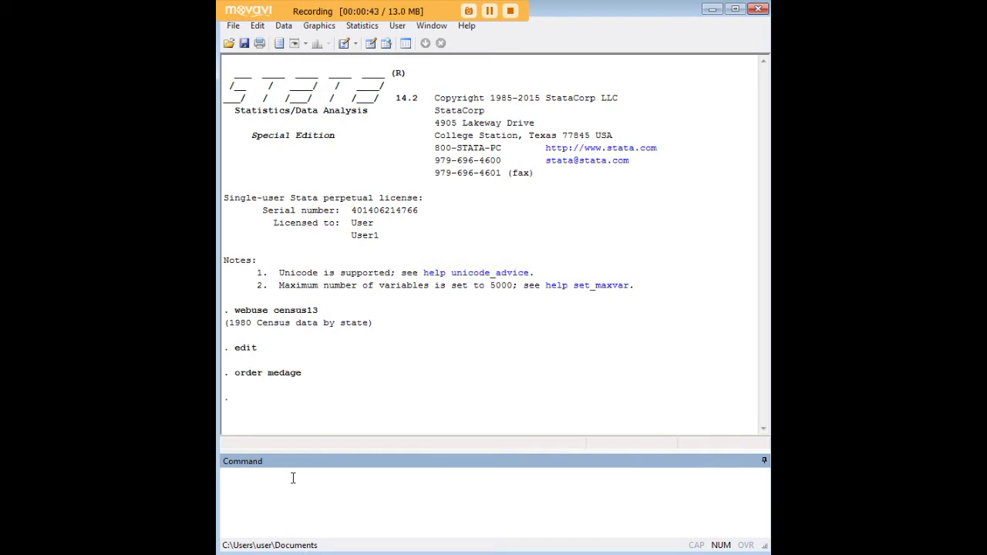
type("edit")
key("Return")
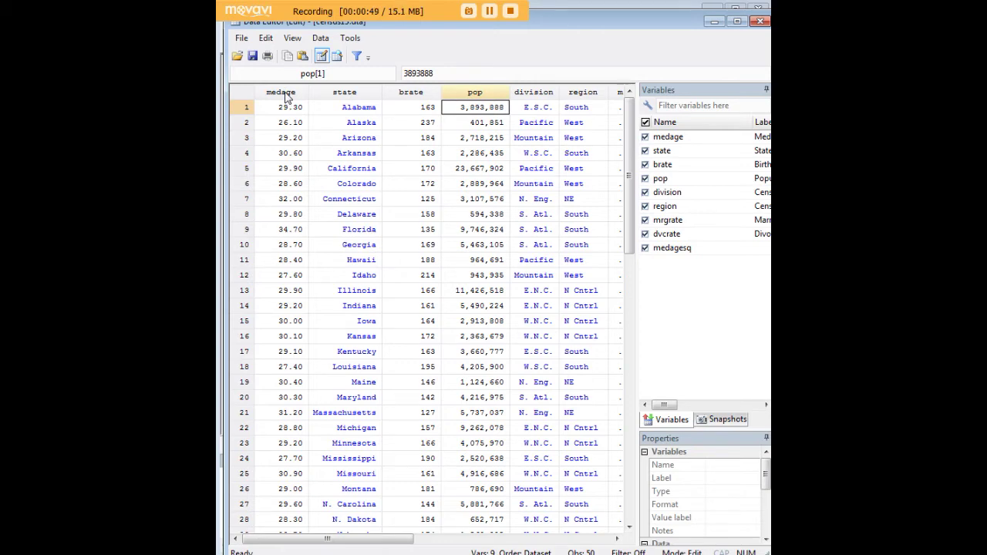
left_click(714, 21)
- Open the Data Editor and inspect the state column before reordering
left_click(347, 507)
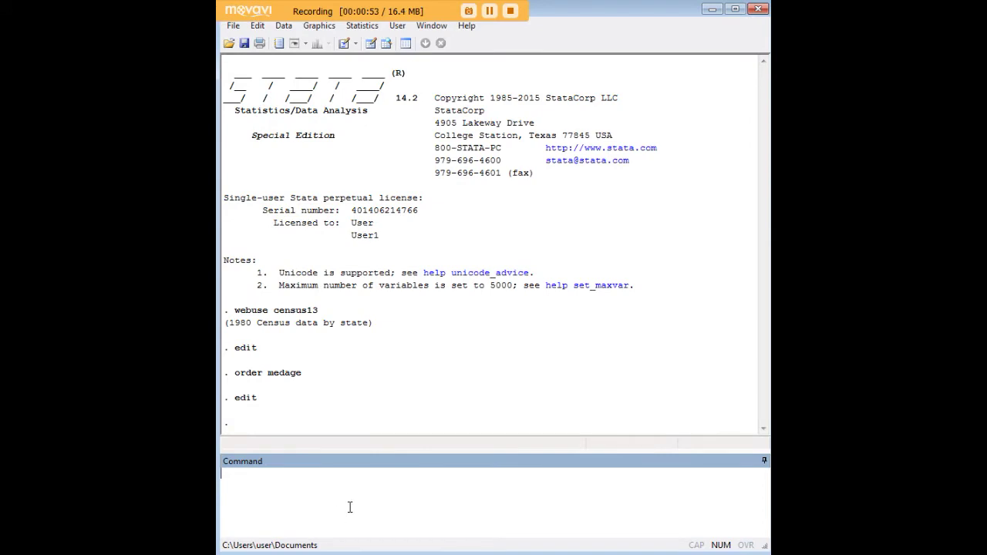
type("edoiit")
key("Return")
left_click(357, 94)
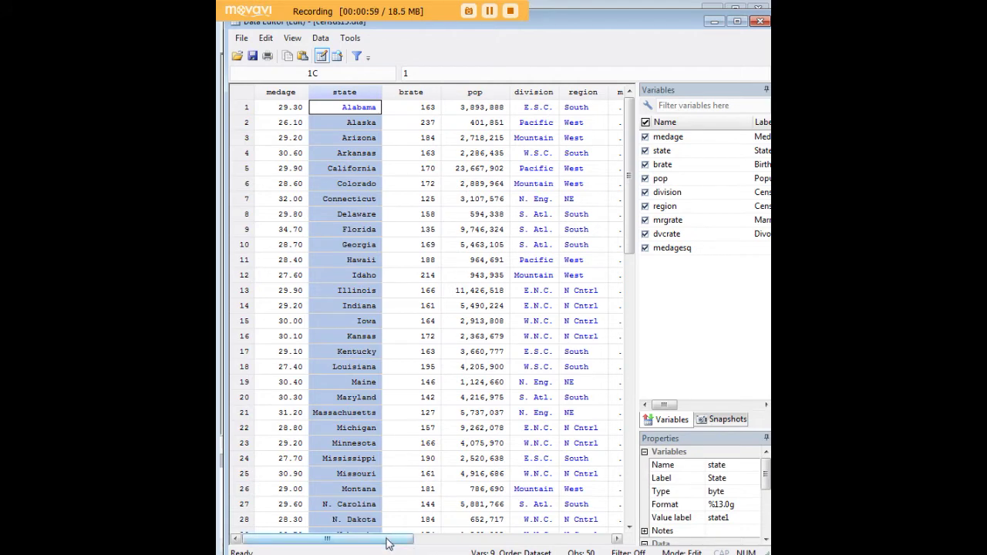
left_click_drag(388, 539, 515, 552)
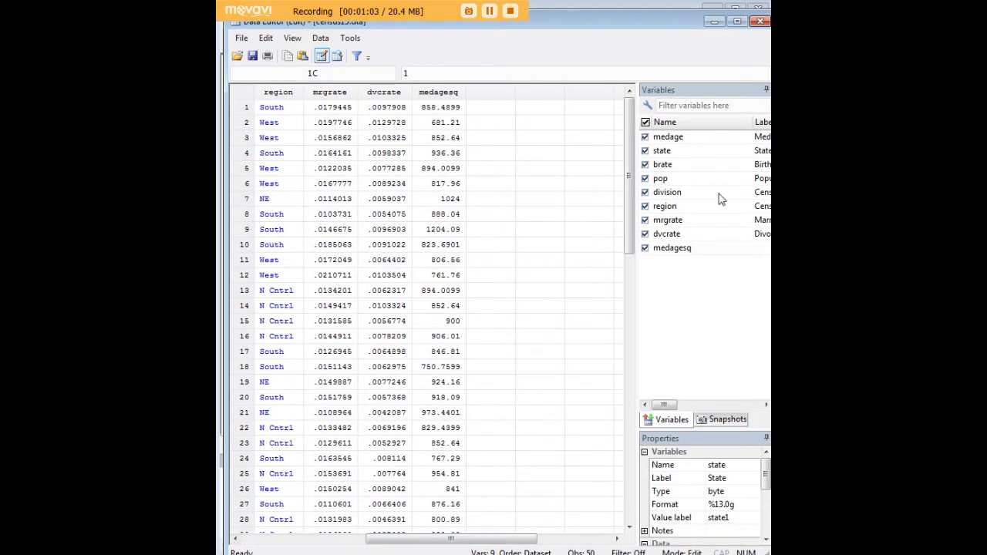
left_click(714, 21)
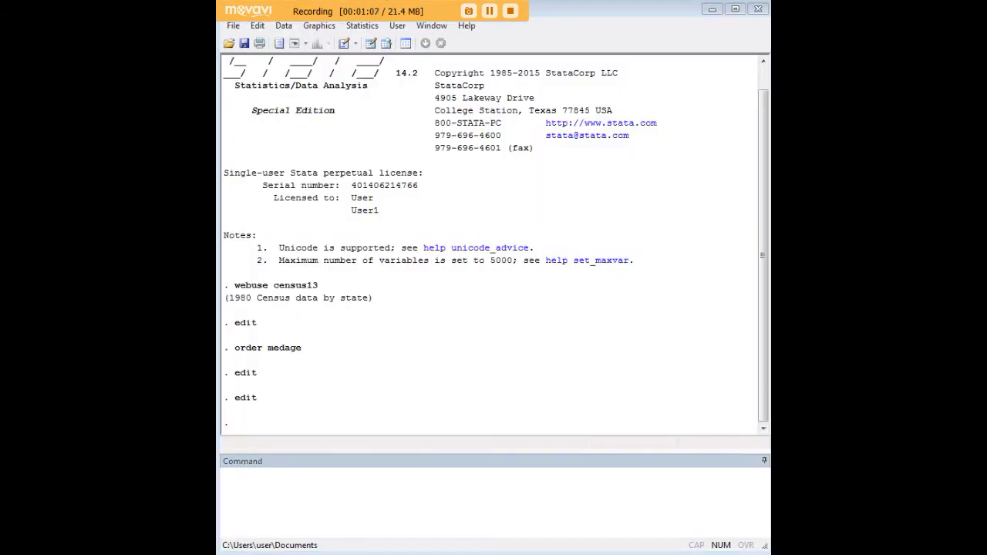
- Run order state, last and confirm state is now the final column in the data grid
left_click(613, 478)
type("order state, last")
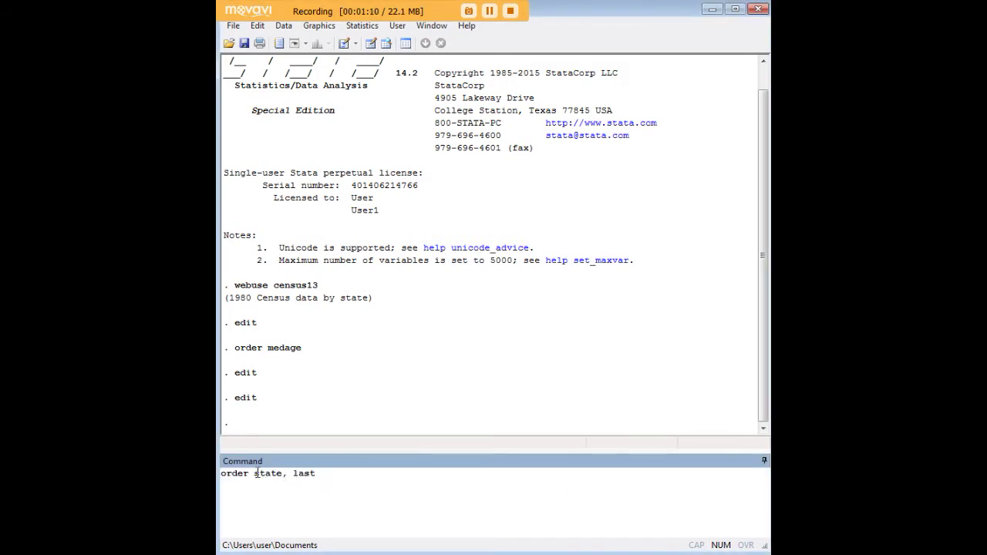
left_click_drag(256, 473, 282, 475)
left_click(319, 474)
key("Return")
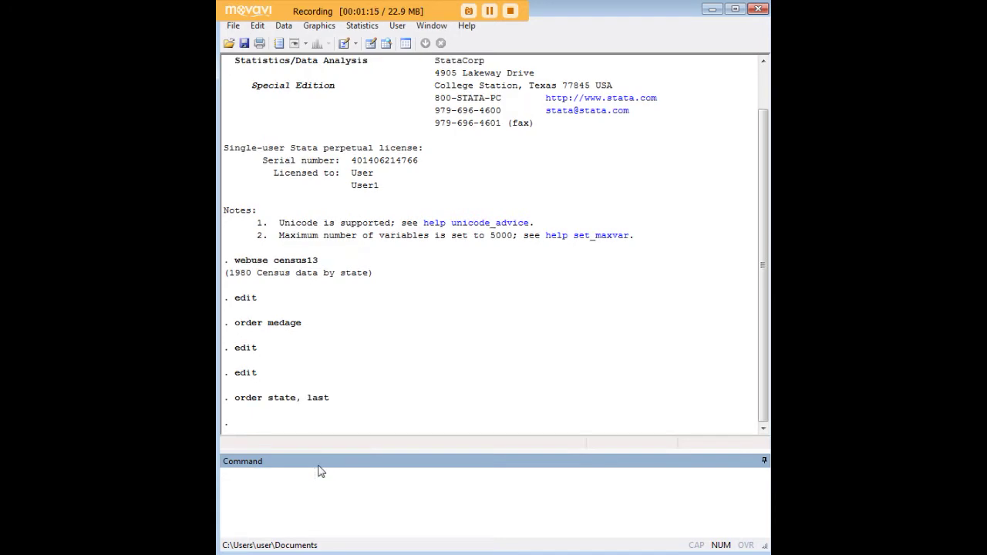
type("edit")
key("Return")
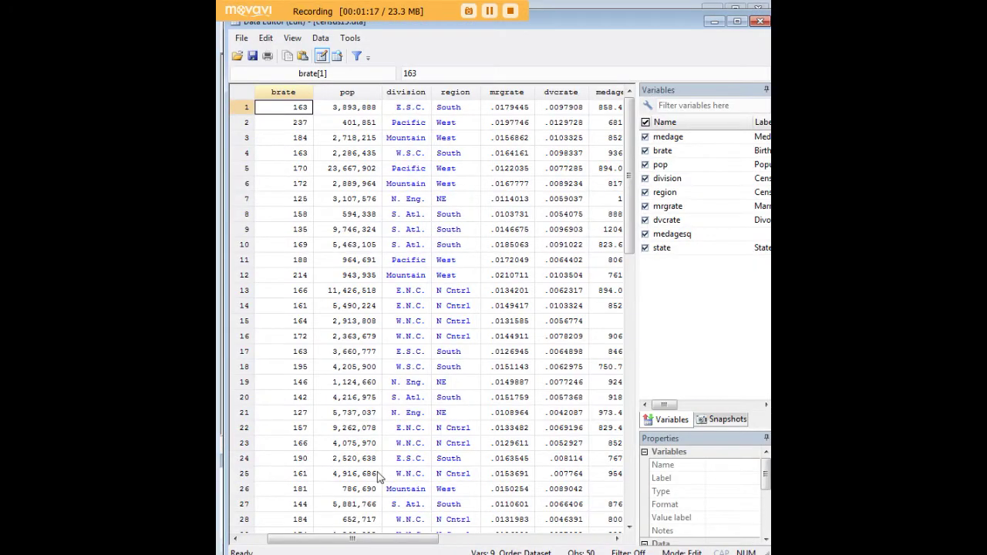
left_click_drag(371, 545, 471, 540)
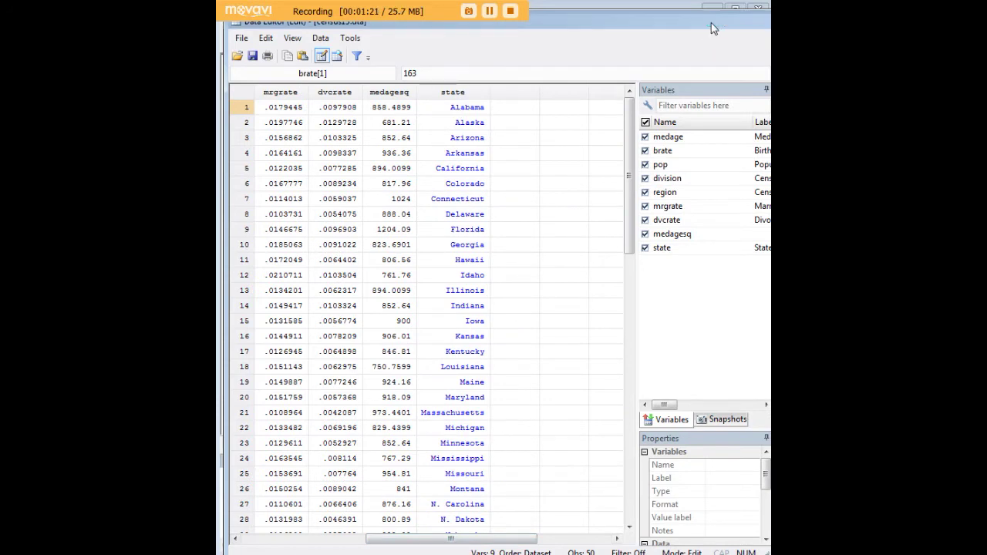
left_click(714, 21)
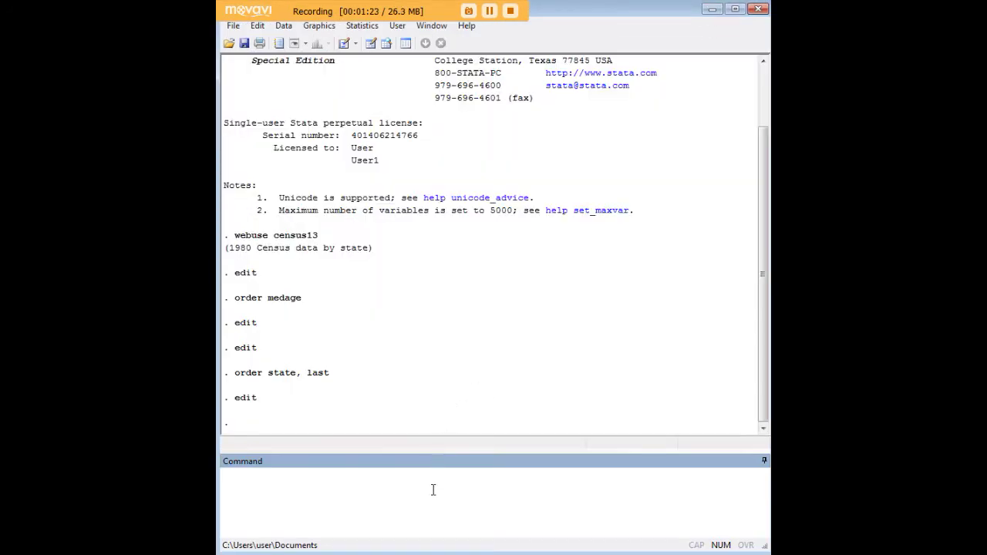
- Run order state to put state first again, ahead of medage, and verify in the Data Editor
type("order state")
key("Return")
type("edit")
key("Return")
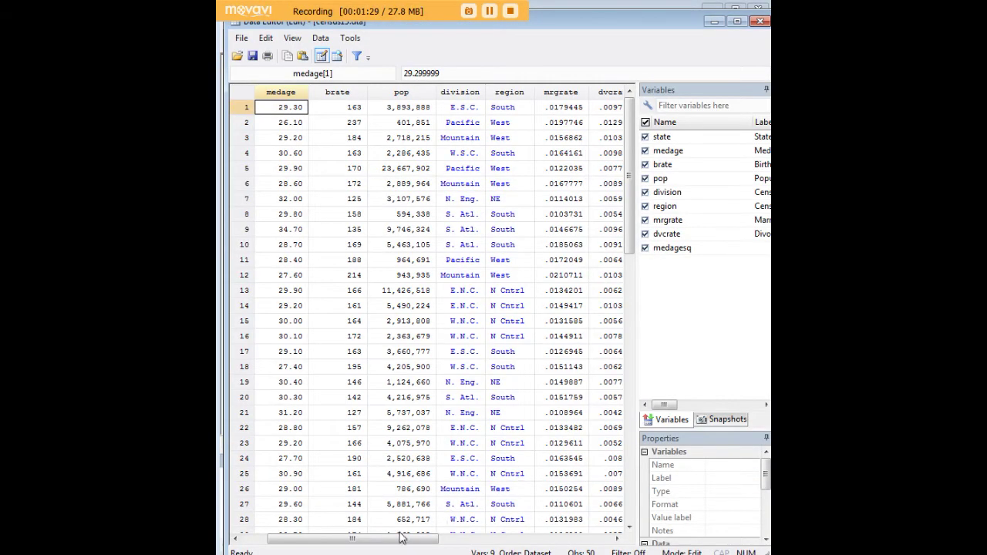
left_click_drag(405, 538, 330, 540)
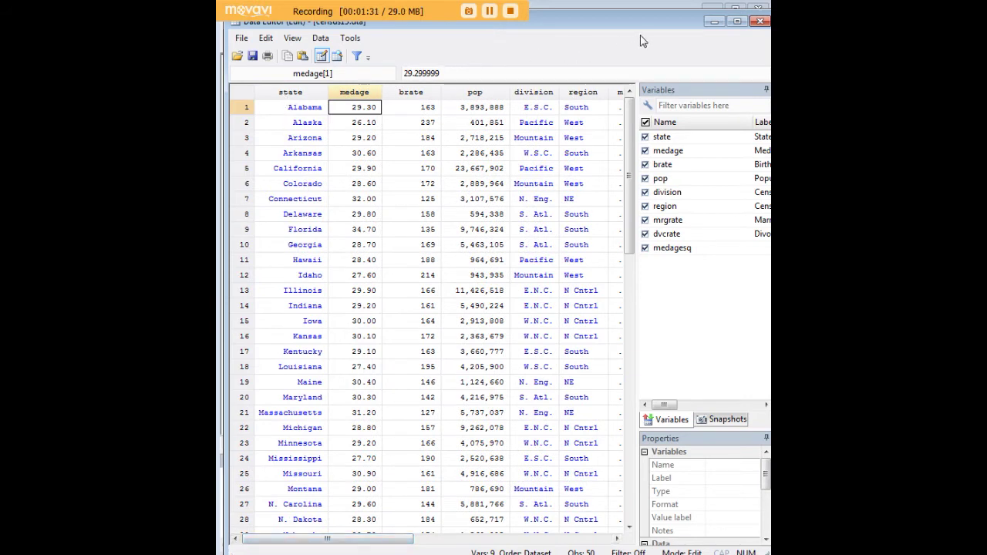
left_click(760, 20)
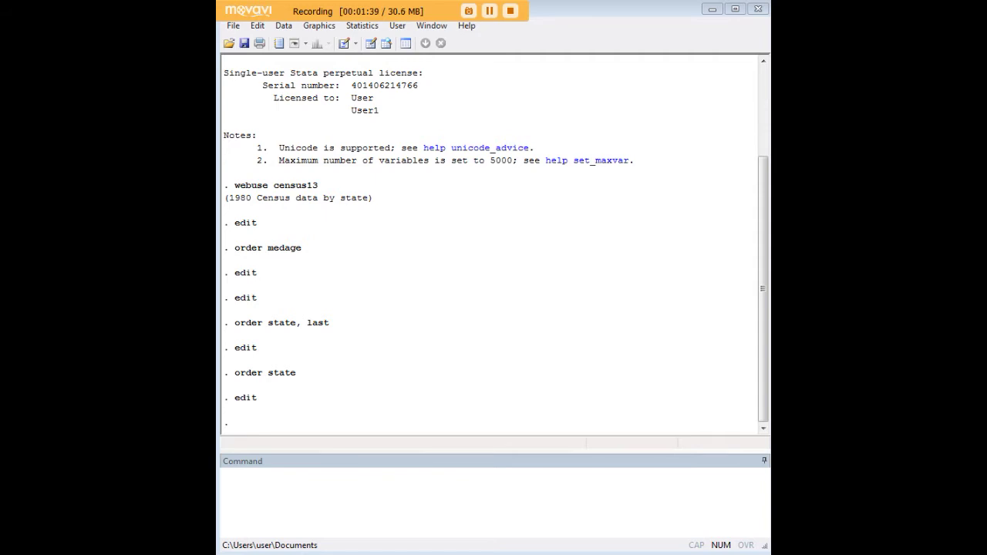
left_click(631, 490)
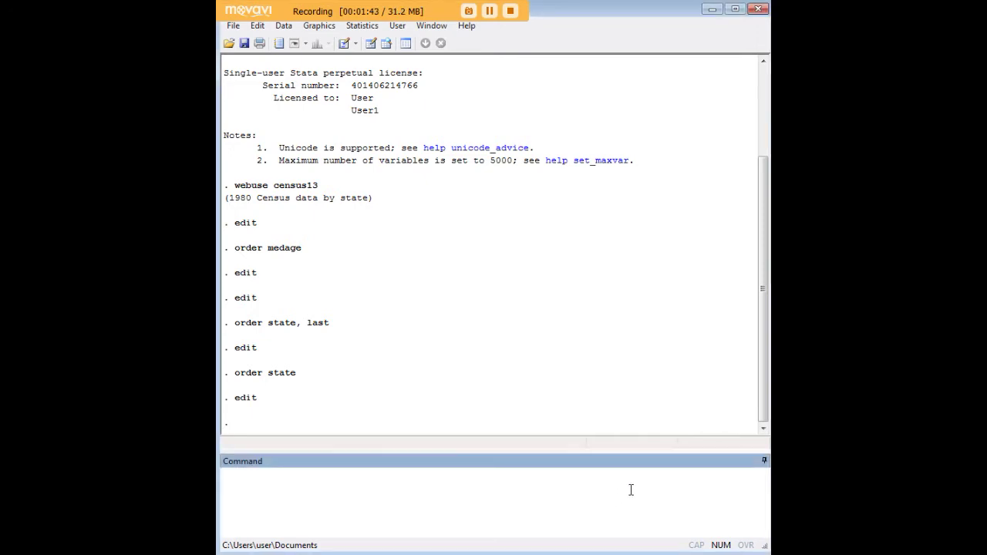
type("order dvcrate, before(pop)")
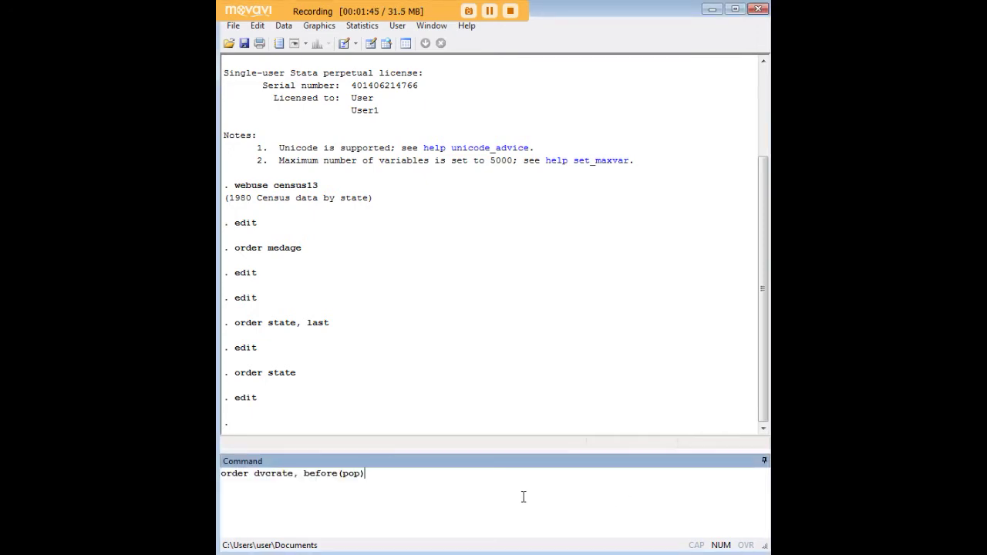
left_click_drag(378, 477, 222, 474)
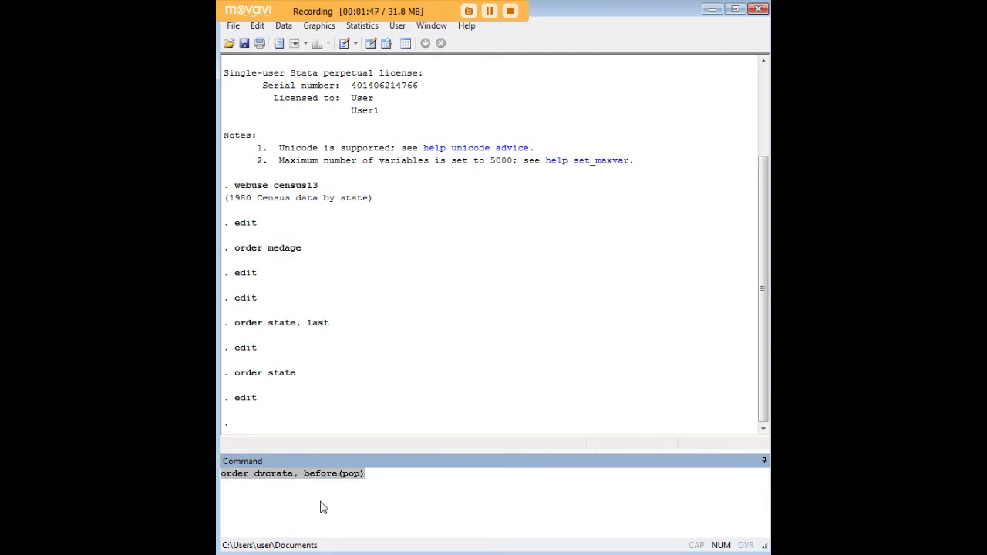
left_click(284, 473)
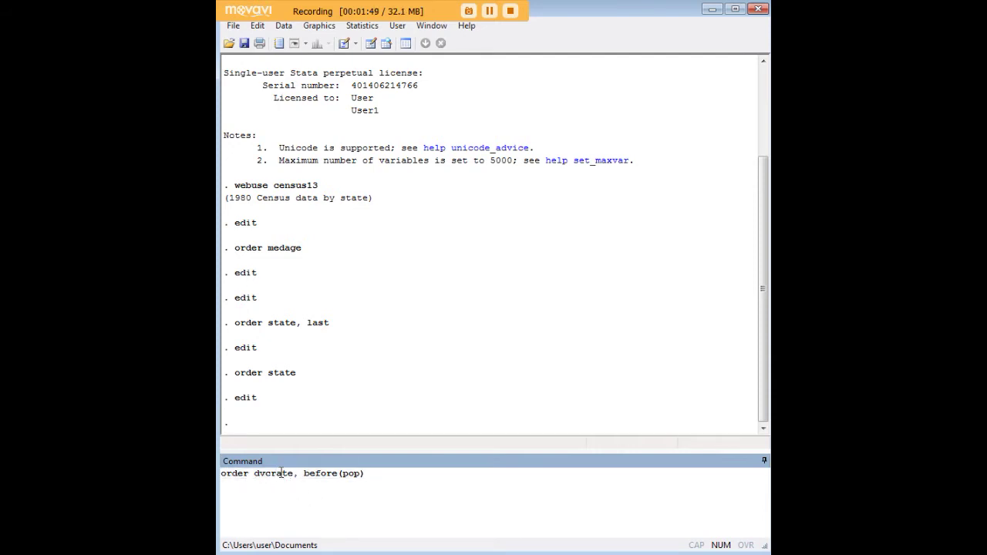
key("ctrl+a")
key("ctrl+c")
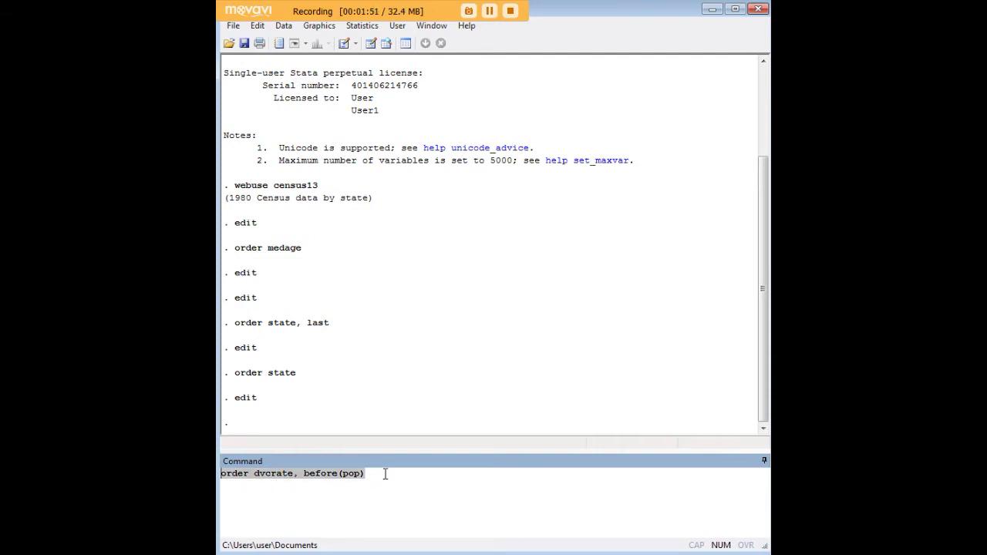
key("BackSpace")
type("edi")
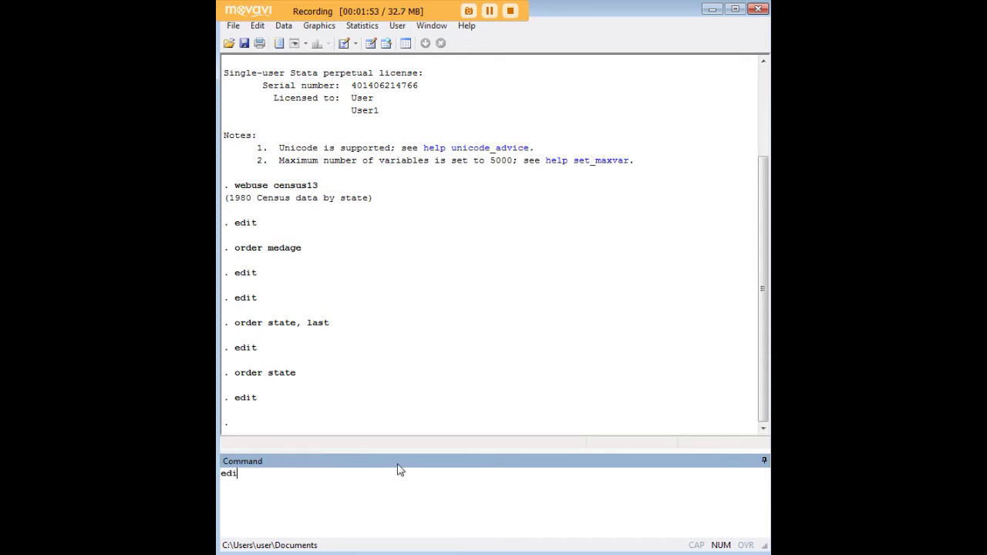
type("t")
key("Return")
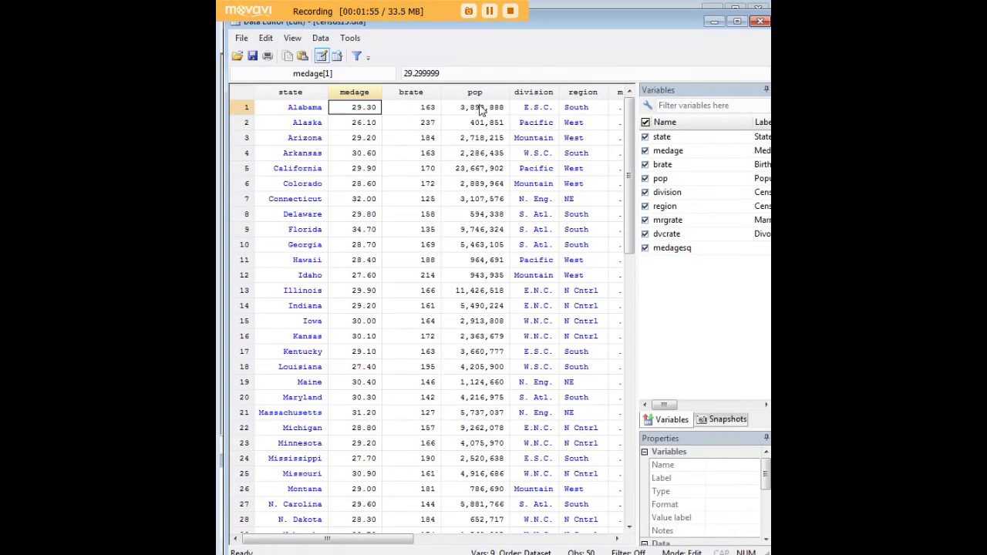
left_click(483, 94)
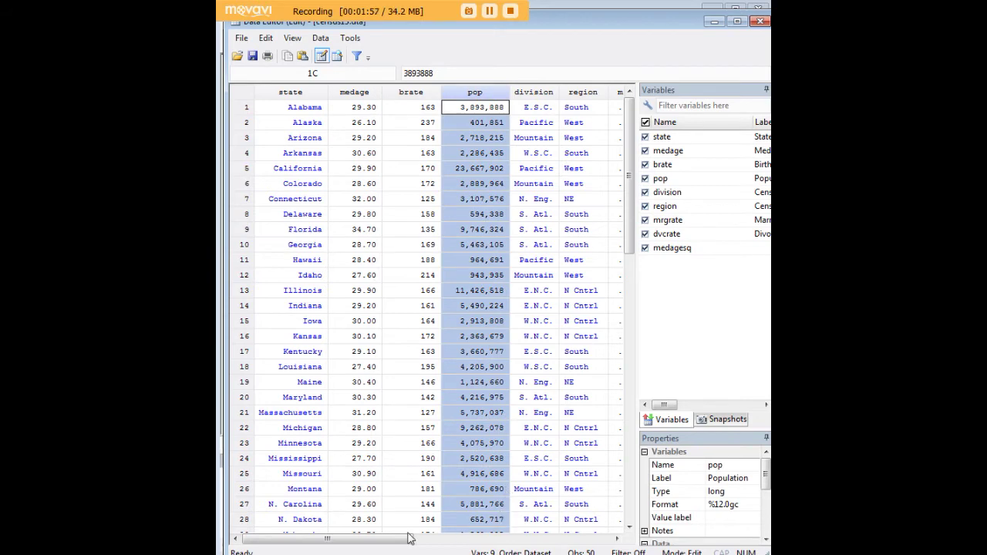
left_click_drag(409, 539, 453, 538)
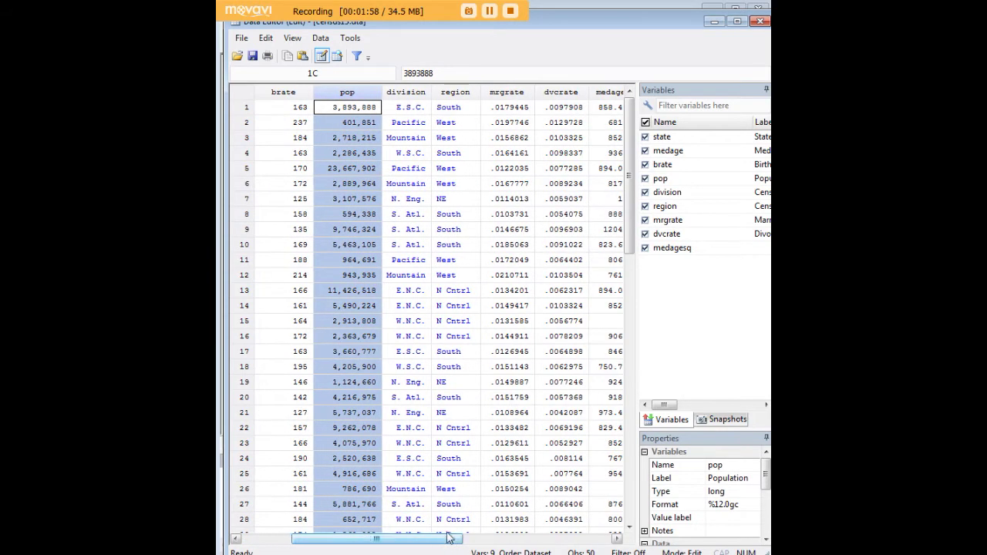
left_click(559, 93)
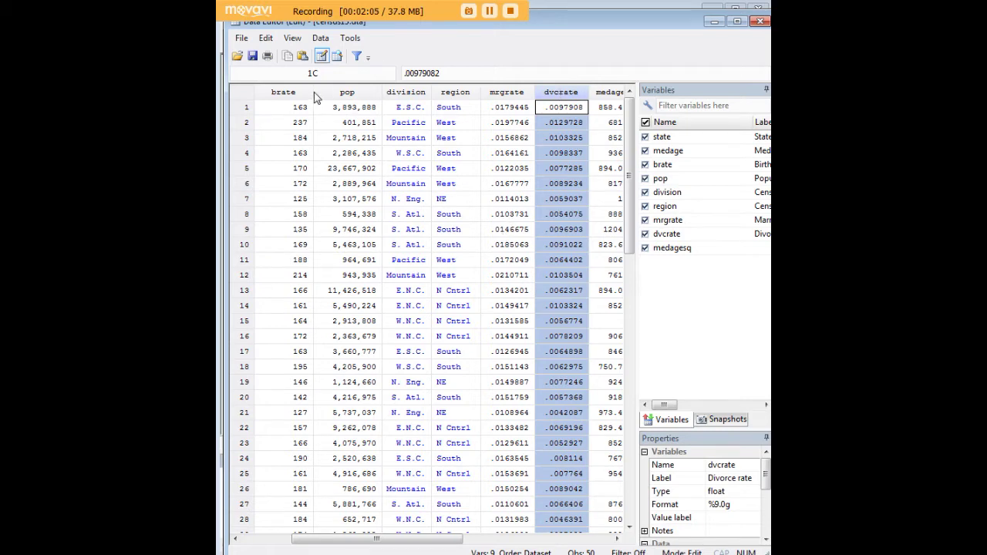
left_click_drag(446, 538, 411, 540)
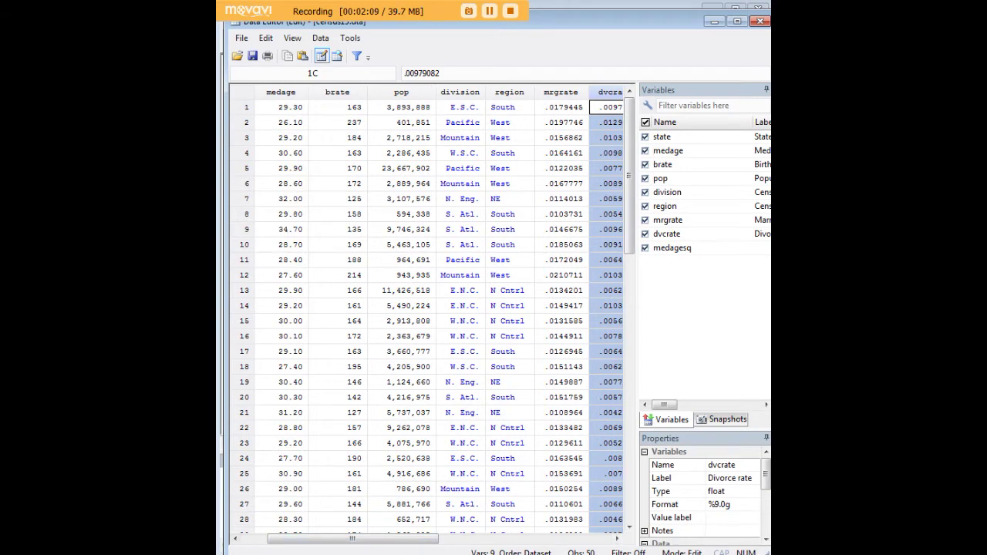
left_click_drag(381, 540, 358, 540)
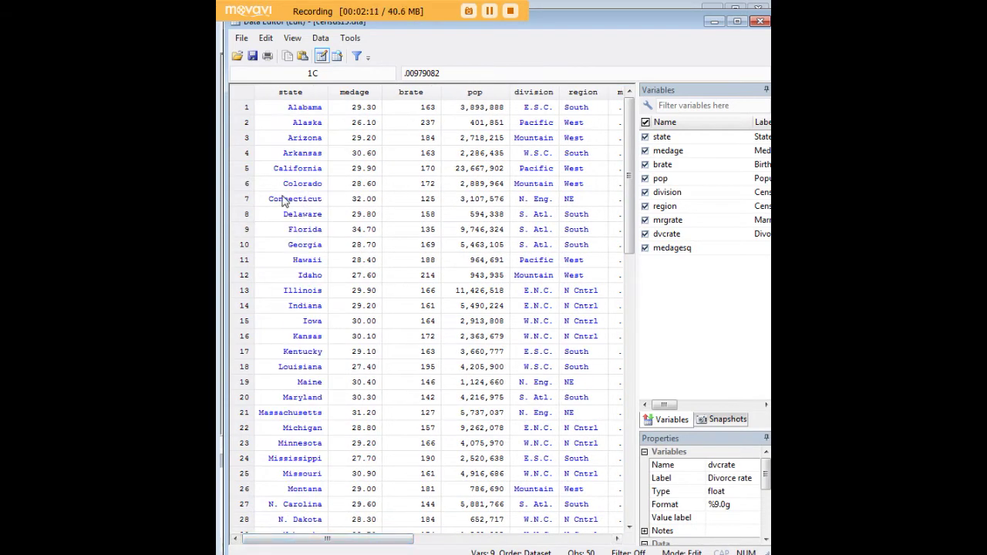
left_click(423, 92)
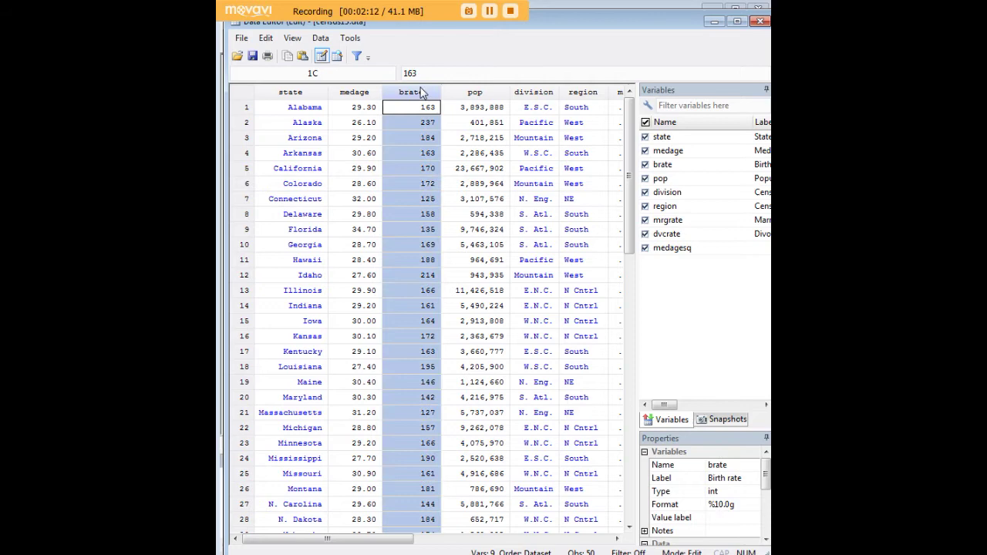
left_click(291, 92)
left_click_drag(369, 540, 491, 546)
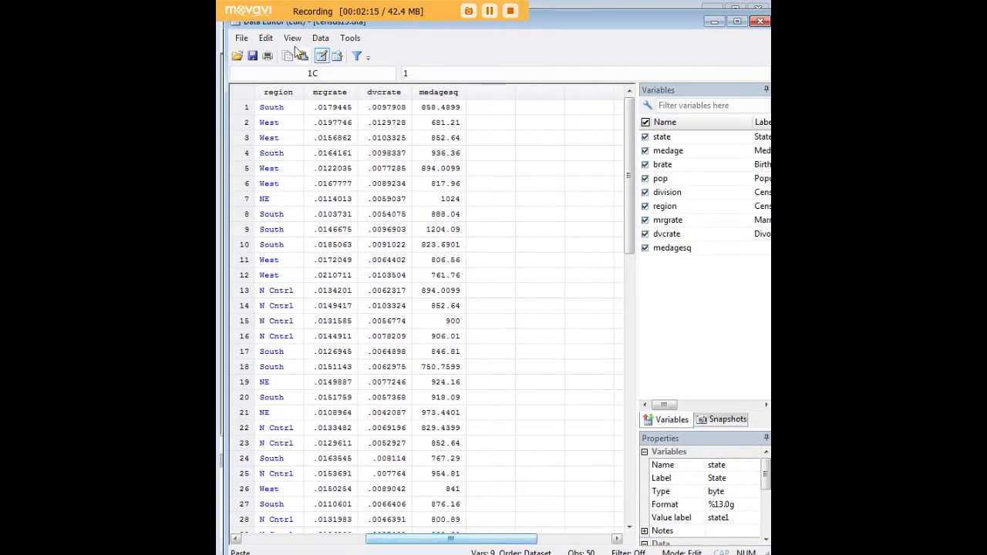
left_click(715, 22)
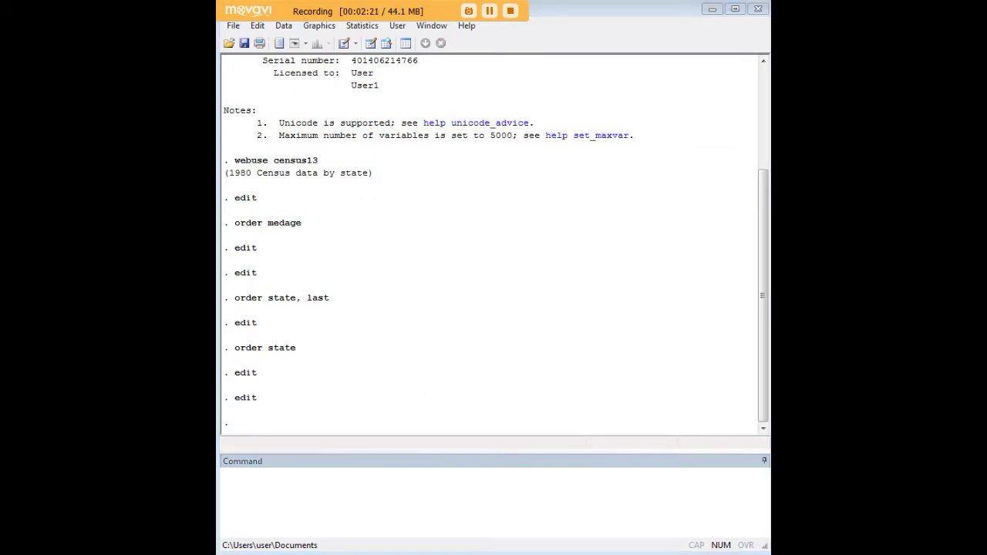
left_click(628, 494)
- Run order dvcrate, before(pop), confirm dvcrate precedes pop, and select the logged command
key("ctrl+v")
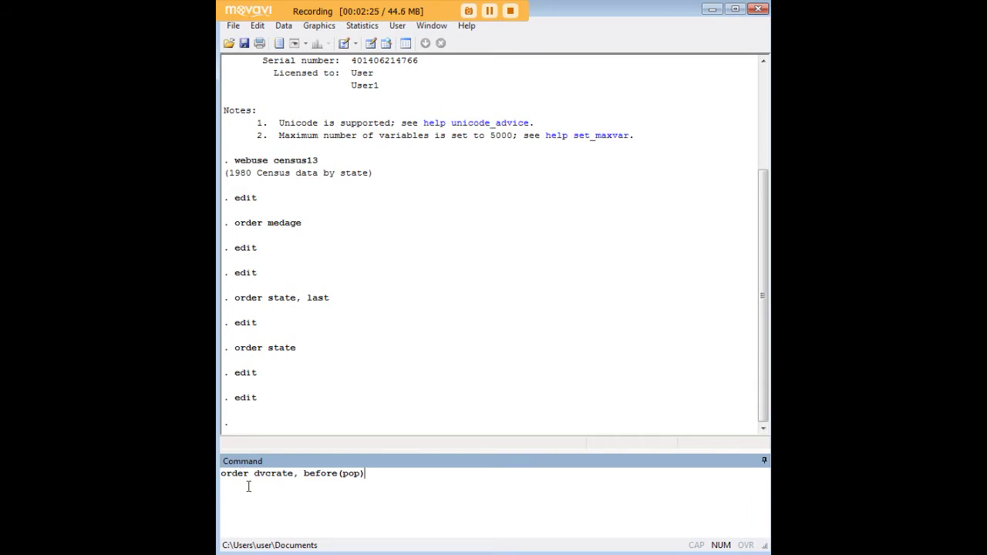
left_click_drag(253, 473, 294, 482)
left_click(296, 476)
key("Return")
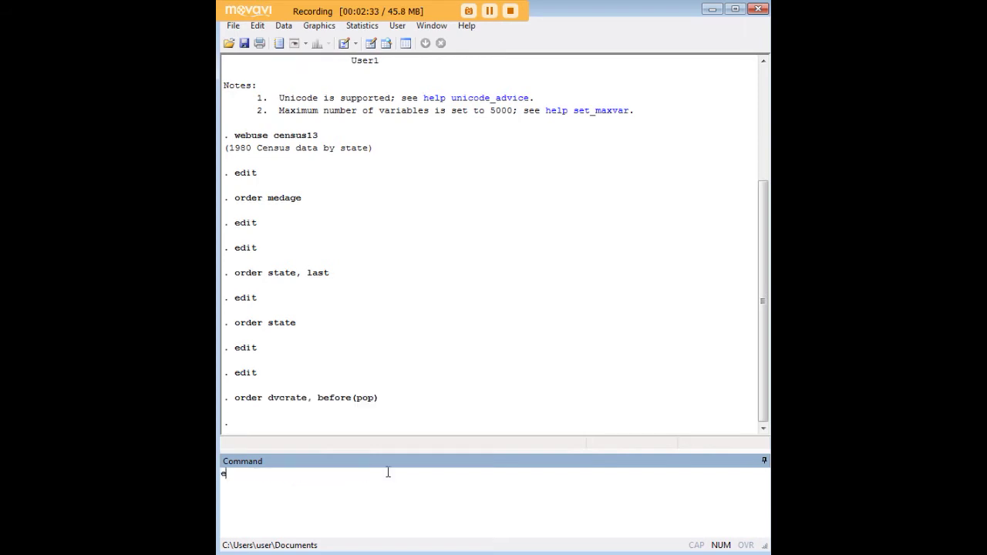
key("Return")
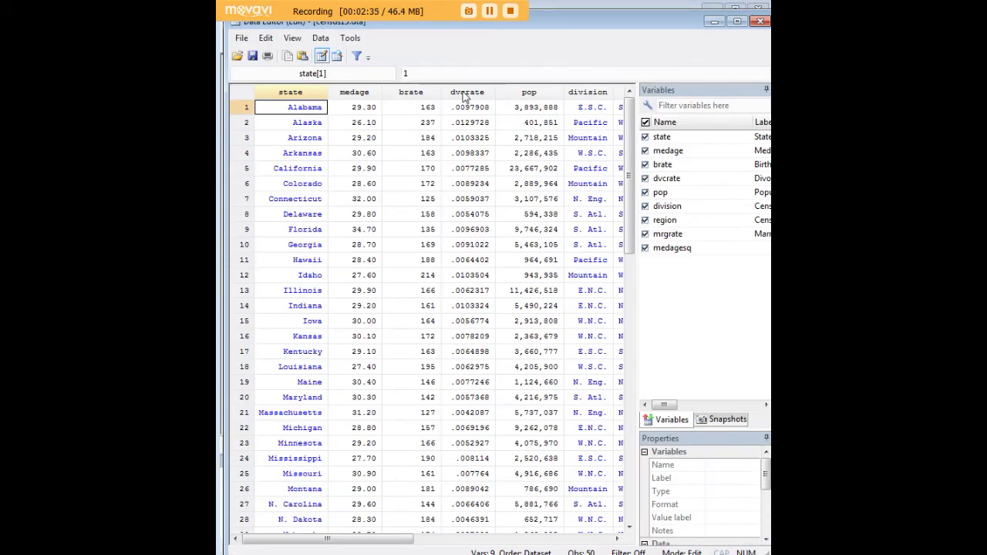
left_click(466, 93)
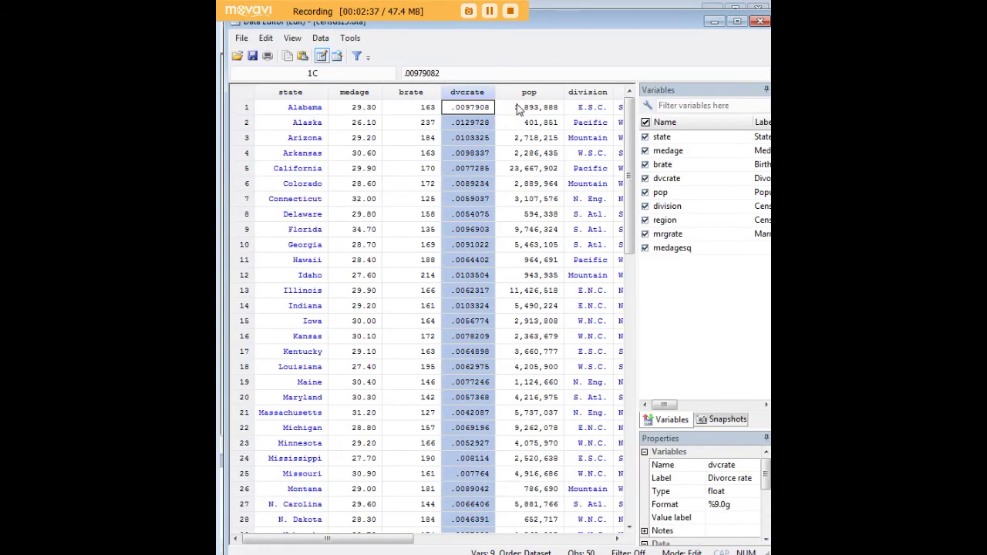
left_click(716, 26)
left_click_drag(379, 377, 236, 373)
key("ctrl+c")
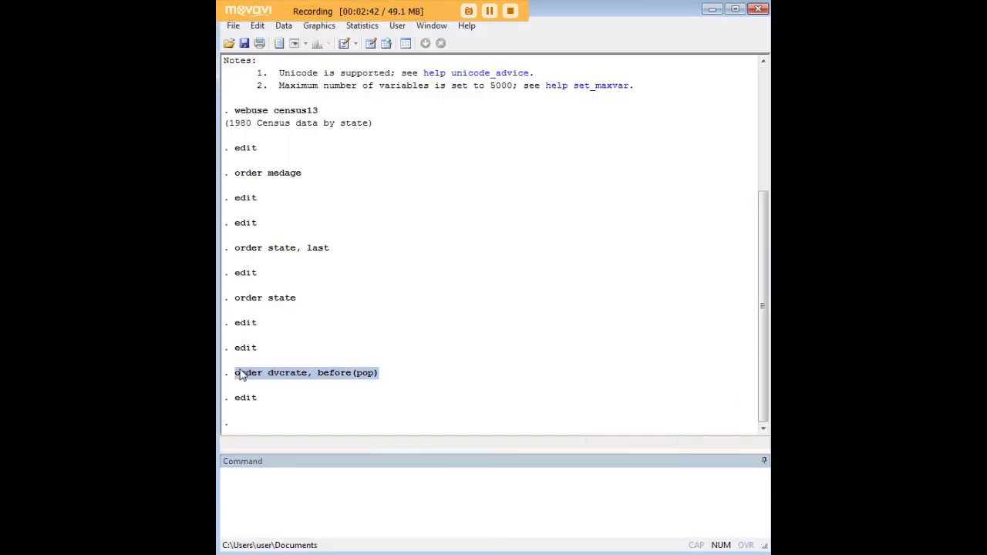
left_click(335, 489)
- Change the command to order dvcrate, after(pop), run it, and check dvcrate follows pop
key("ctrl+v")
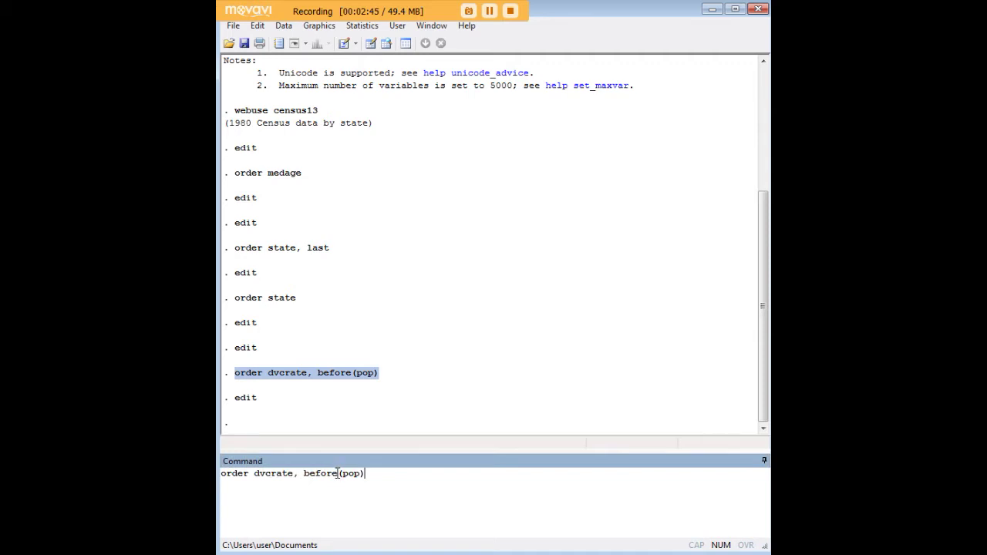
key("BackSpace")
key("BackSpace")
key("BackSpace")
key("BackSpace")
key("BackSpace")
key("BackSpace")
type("after")
key("Return")
type("edit")
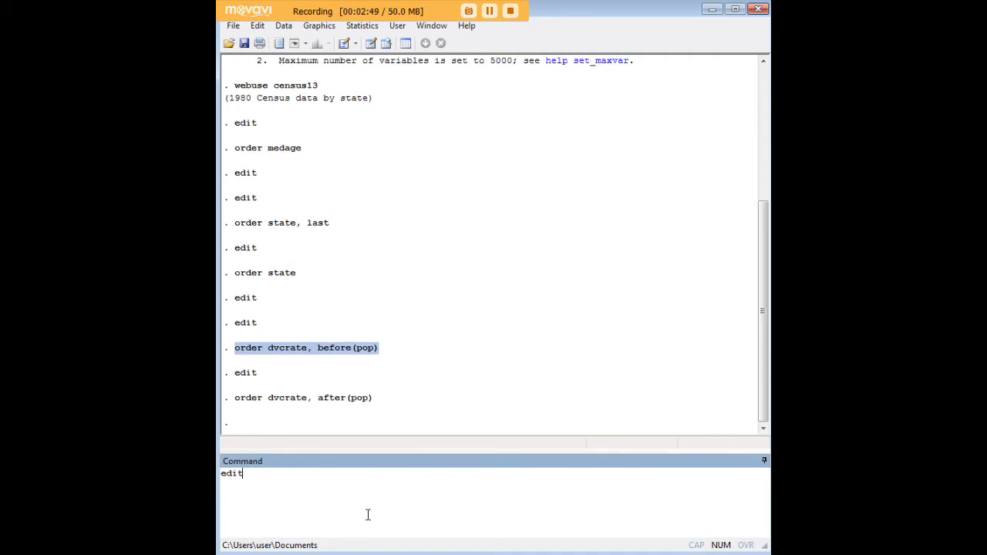
key("Return")
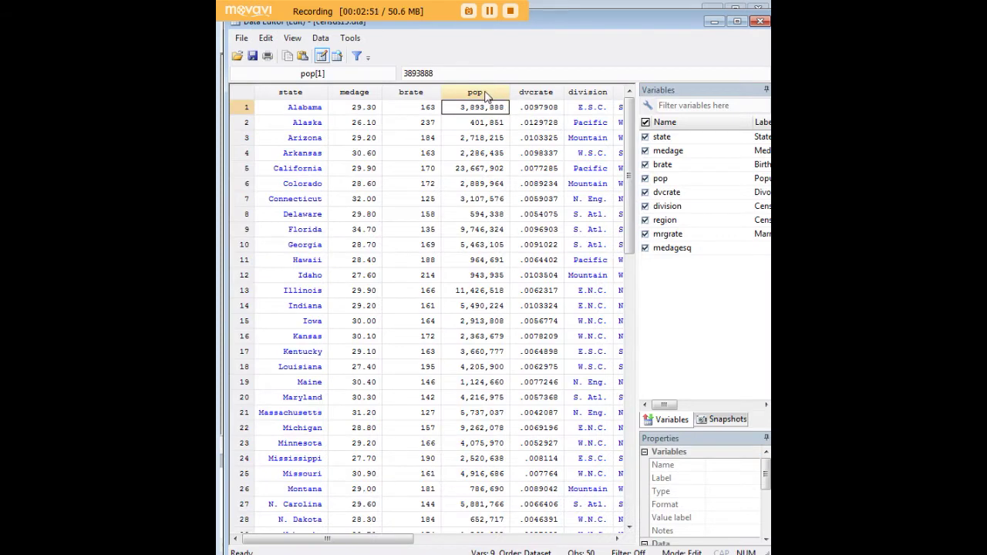
left_click(541, 93)
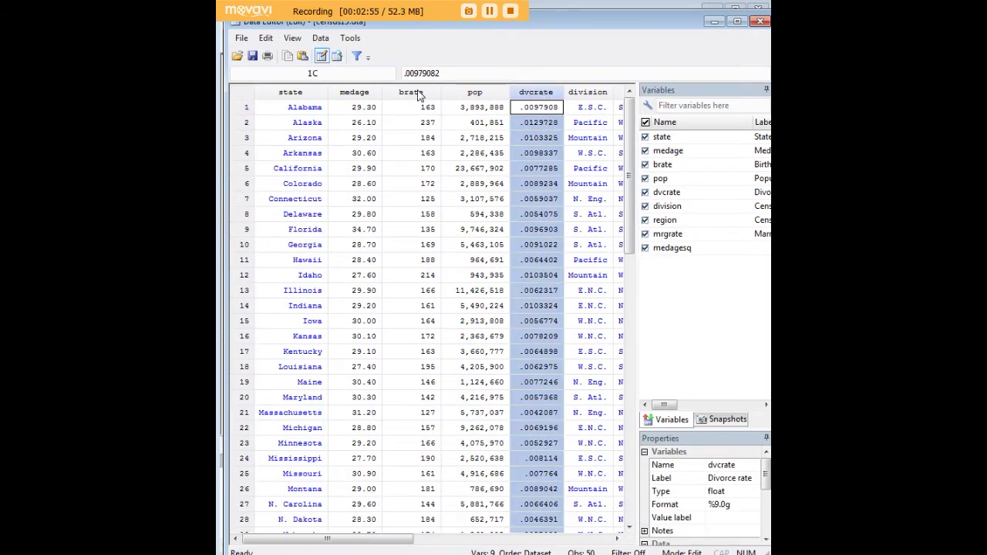
left_click(715, 20)
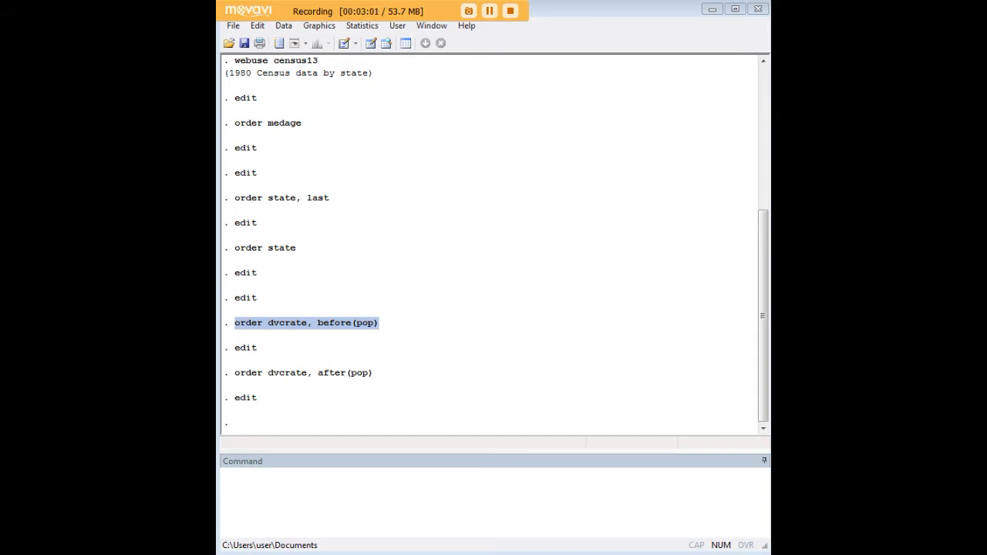
- Reload a fresh census13 dataset and view its original column order in the Data Editor
left_click(571, 500)
type("webuse census13, clear")
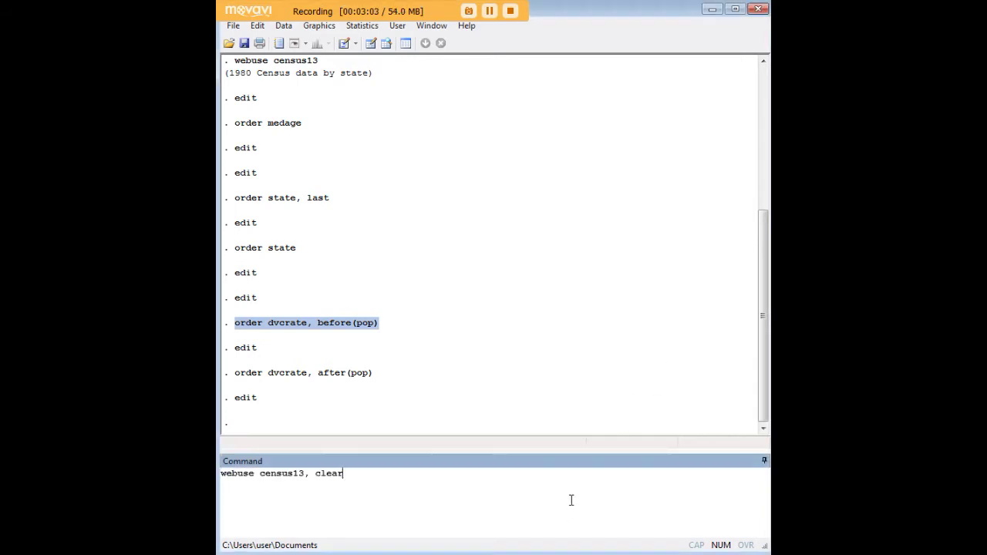
key("Return")
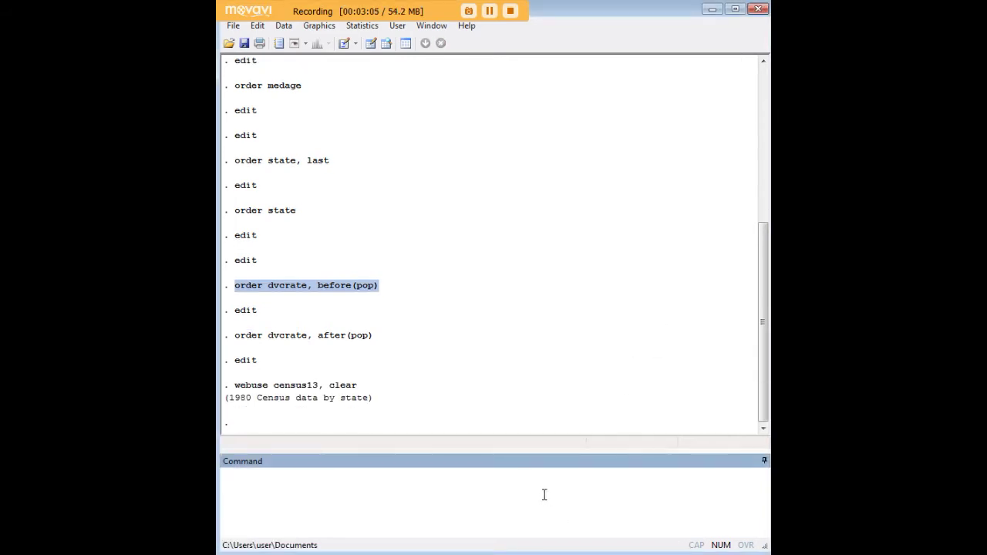
type("edit")
key("Return")
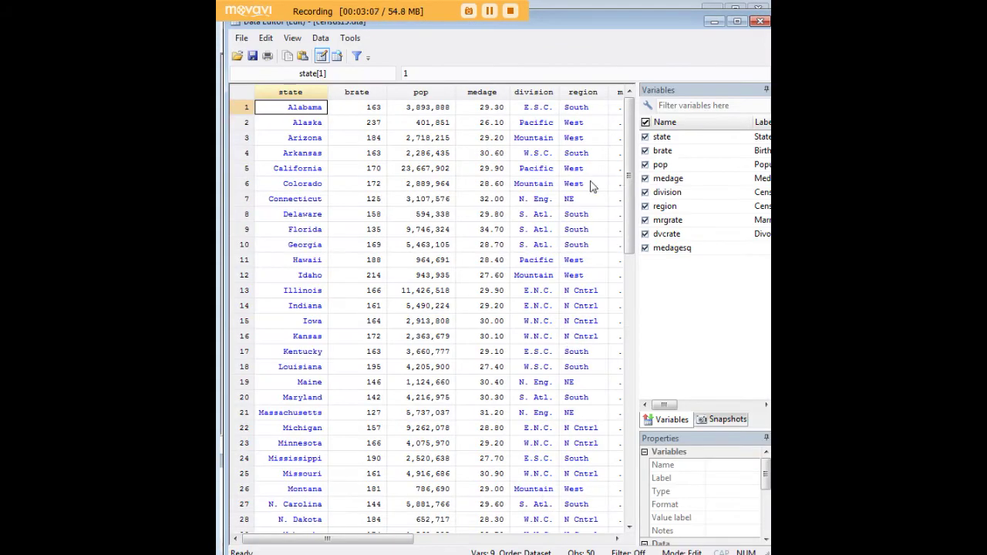
left_click(713, 21)
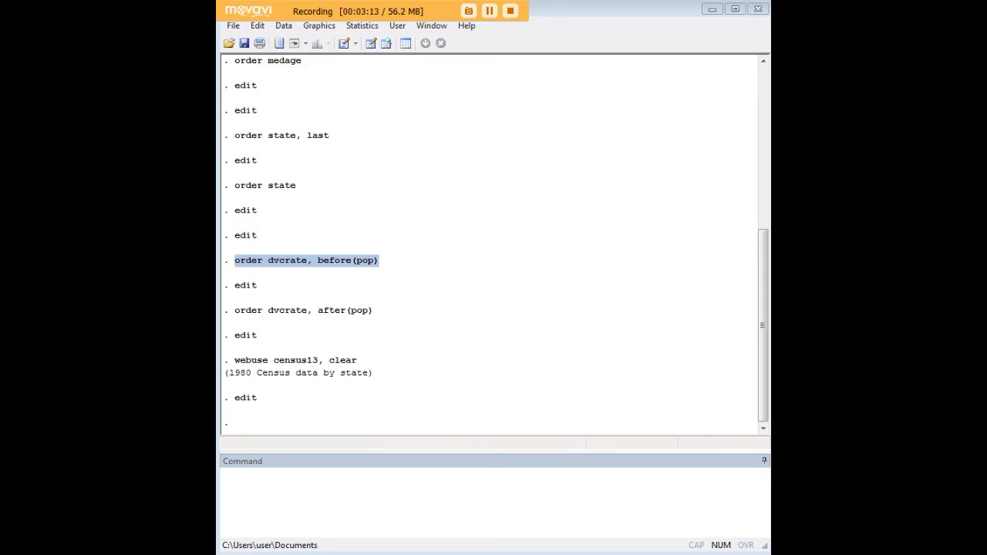
- Inspect the state, pop and medage columns, then recall order state pop, after(medage)
left_click(604, 497)
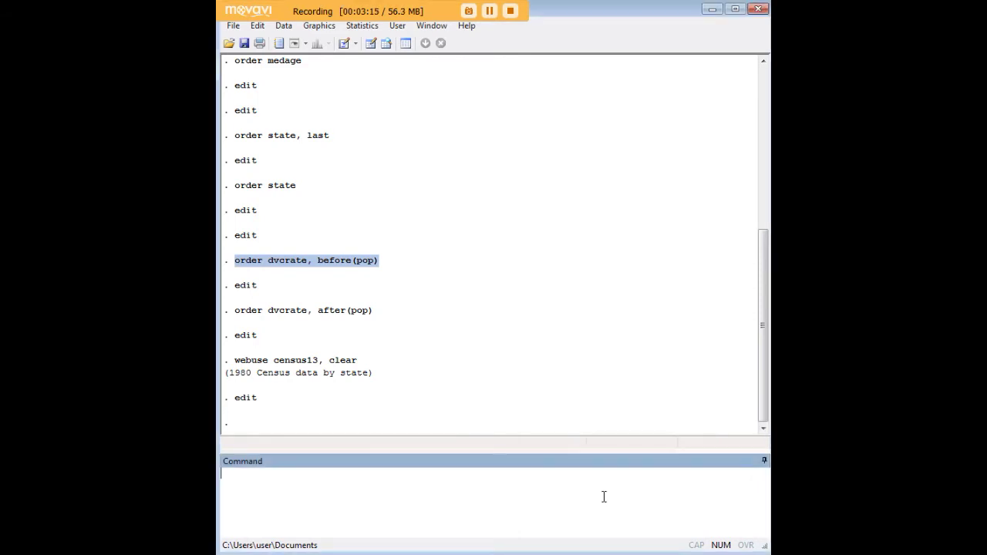
type("edit")
key("Return")
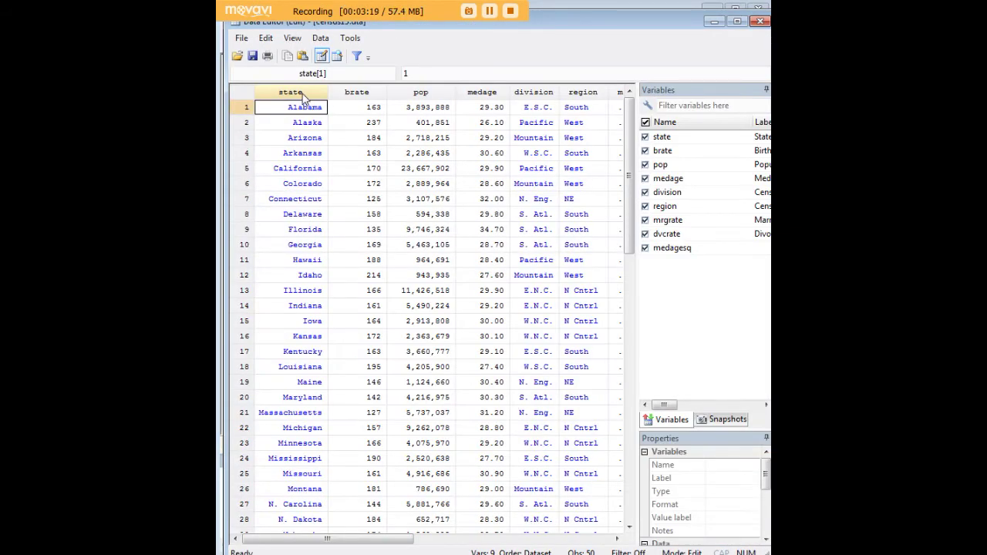
left_click(303, 98)
left_click(437, 96)
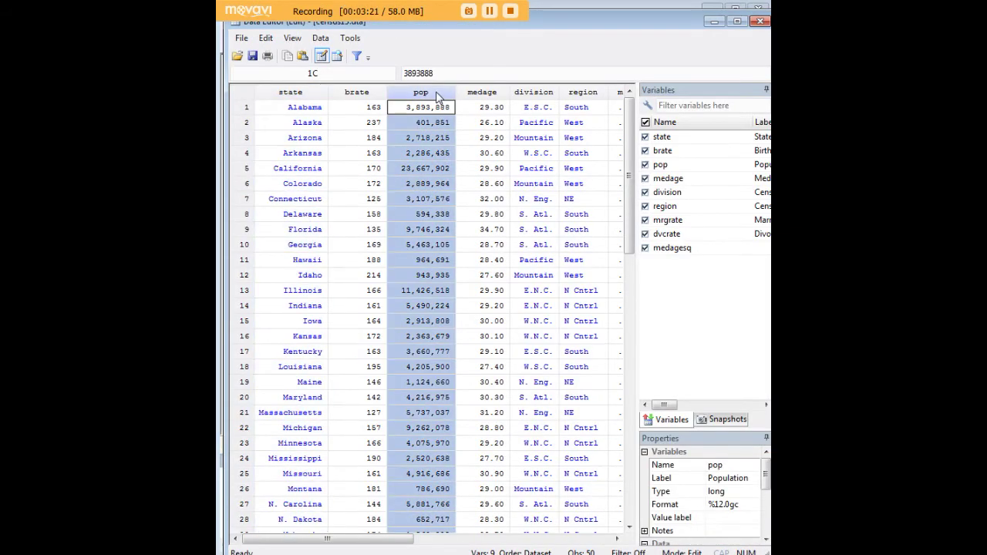
left_click(485, 93)
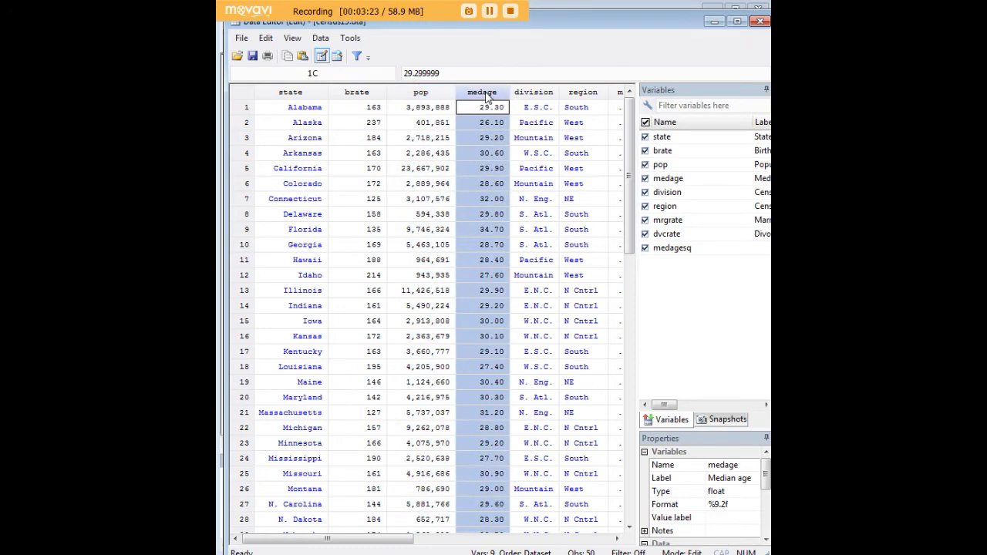
left_click(715, 25)
type("order state pop, after(medage)")
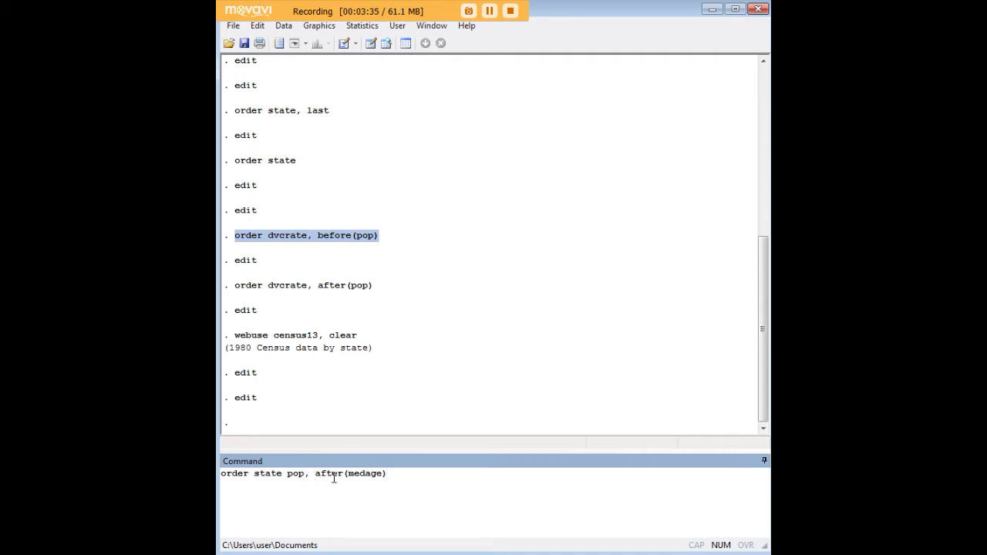
- Run order state pop, after(medage), check placement around medage, then recall the reload command
key("Return")
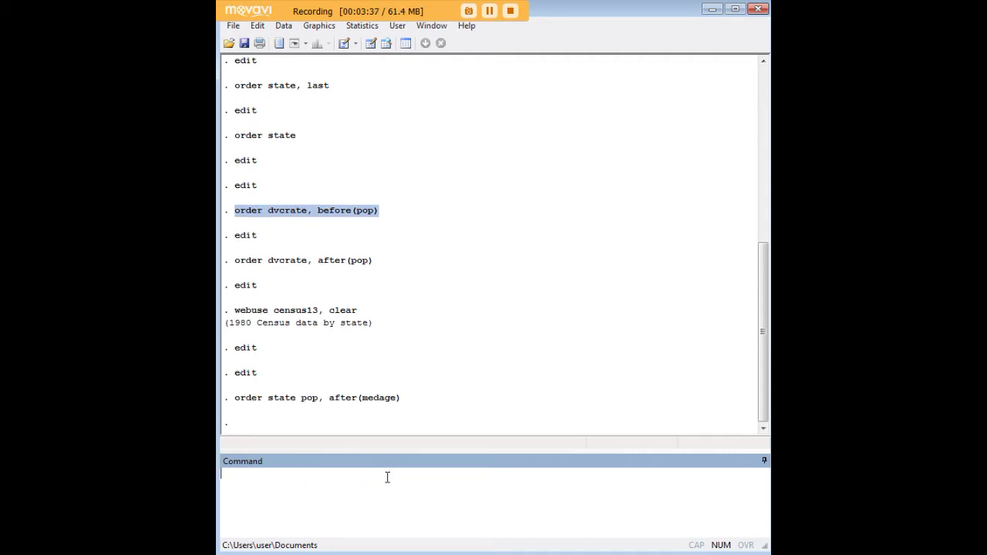
type("edit")
key("Return")
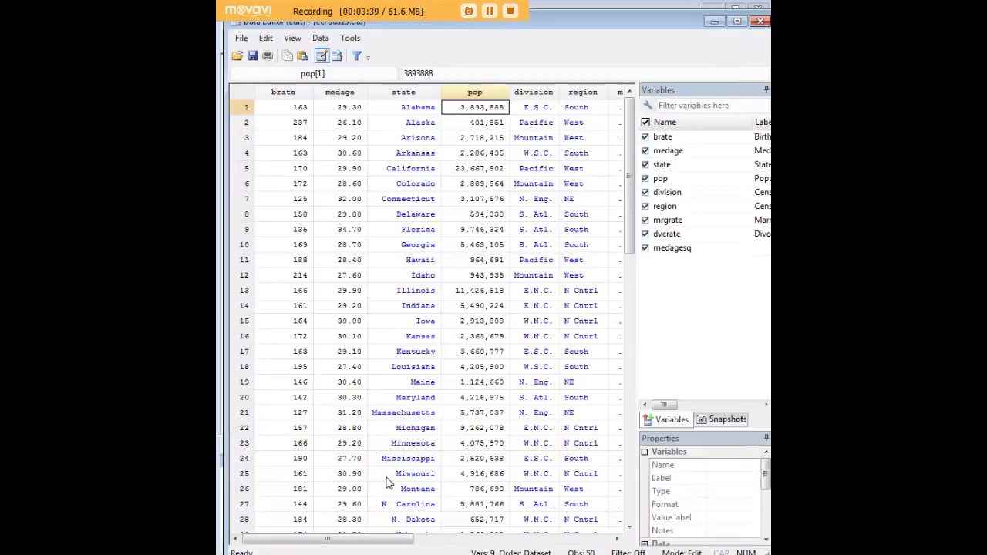
left_click(347, 94)
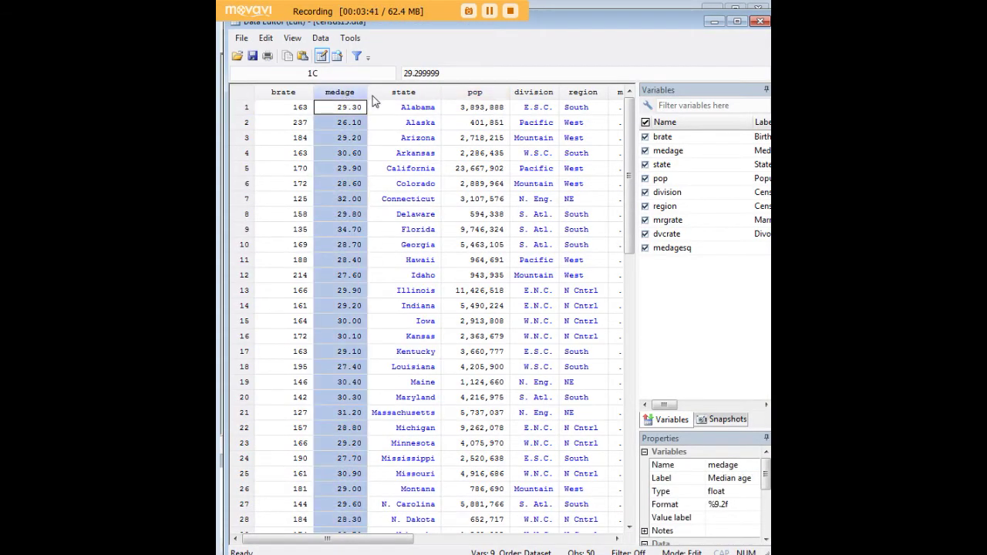
left_click(714, 22)
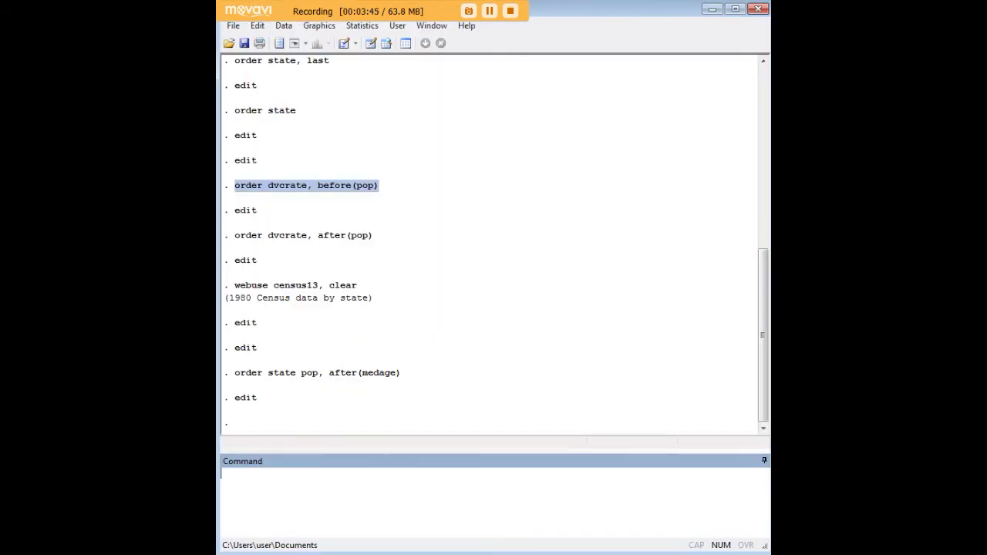
left_click(602, 481)
type("webuse census13, clear")
- Reload census13 with clear, then run order pop state, after(medage)
key("Return")
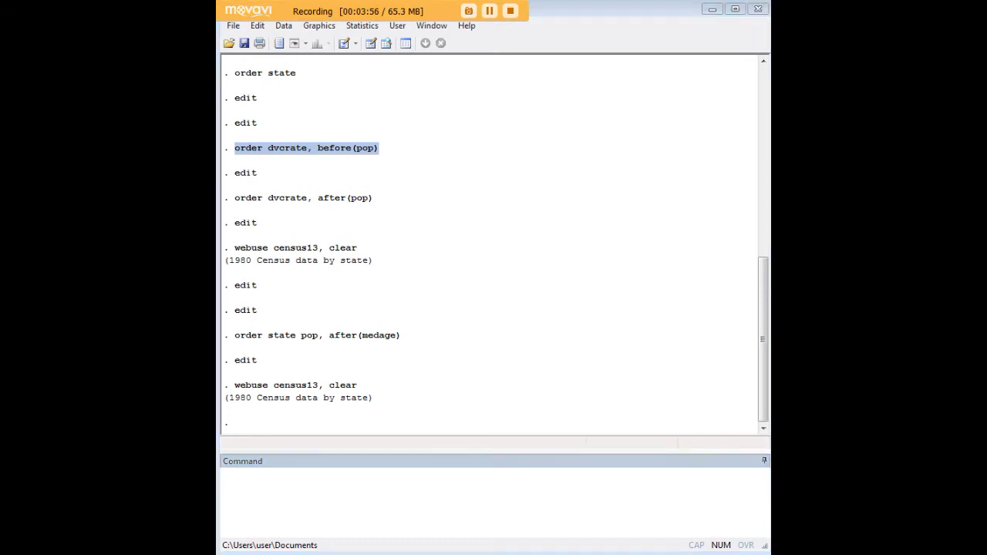
left_click(550, 492)
type("order state pop, after(medage)")
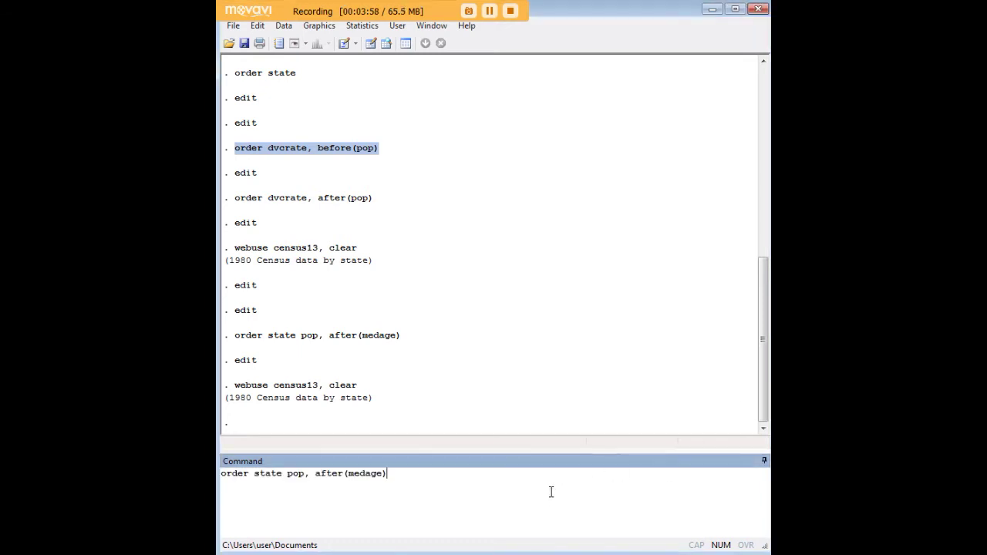
left_click(288, 474)
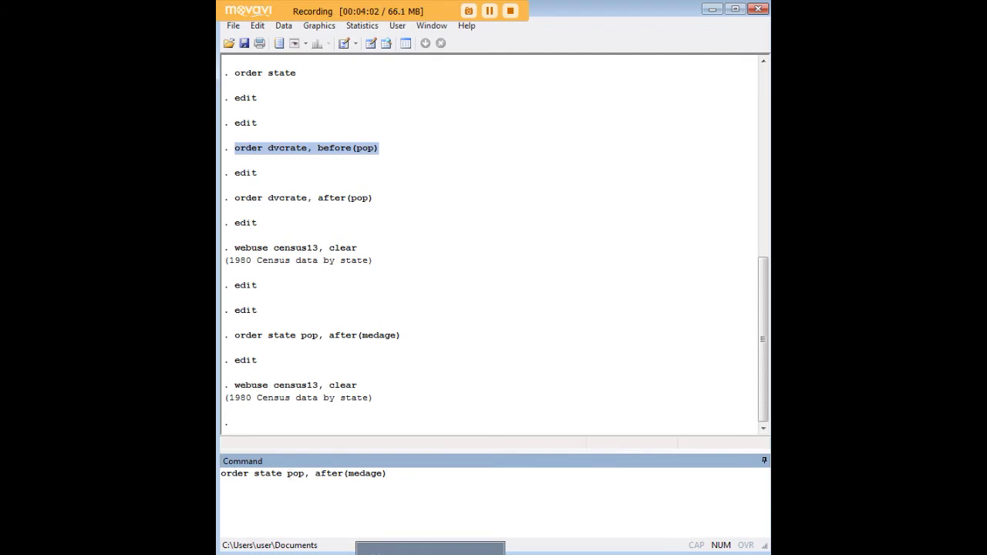
key("BackSpace")
key("BackSpace")
key("BackSpace")
key("BackSpace")
key("BackSpace")
key("BackSpace")
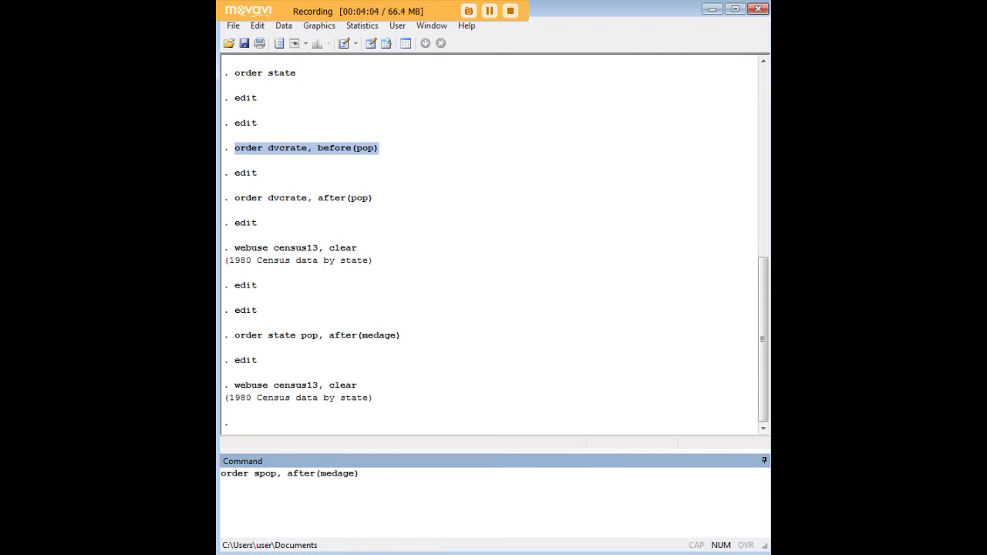
left_click(271, 474)
type("state")
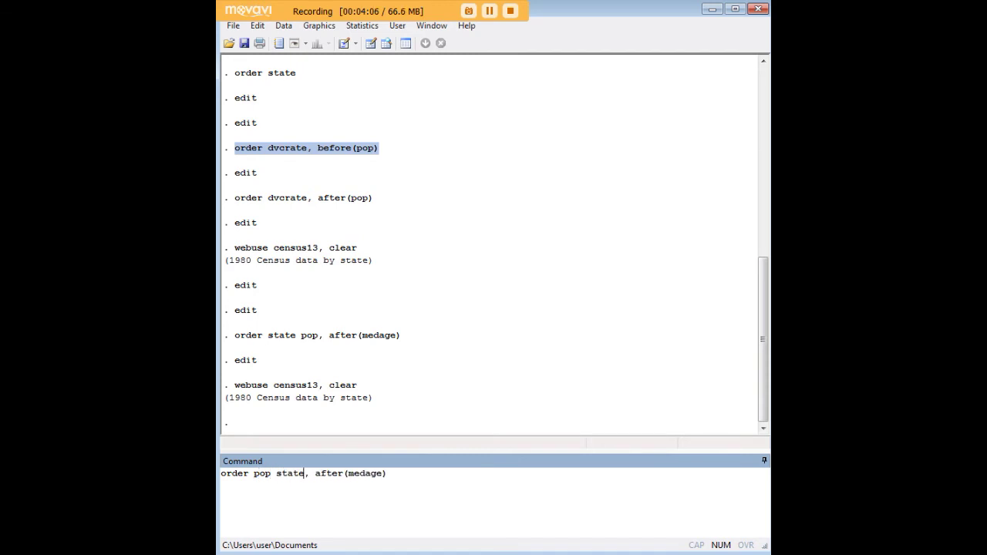
key("Return")
- Verify the brate, medage, pop, state column order in the Data Editor
type("edit")
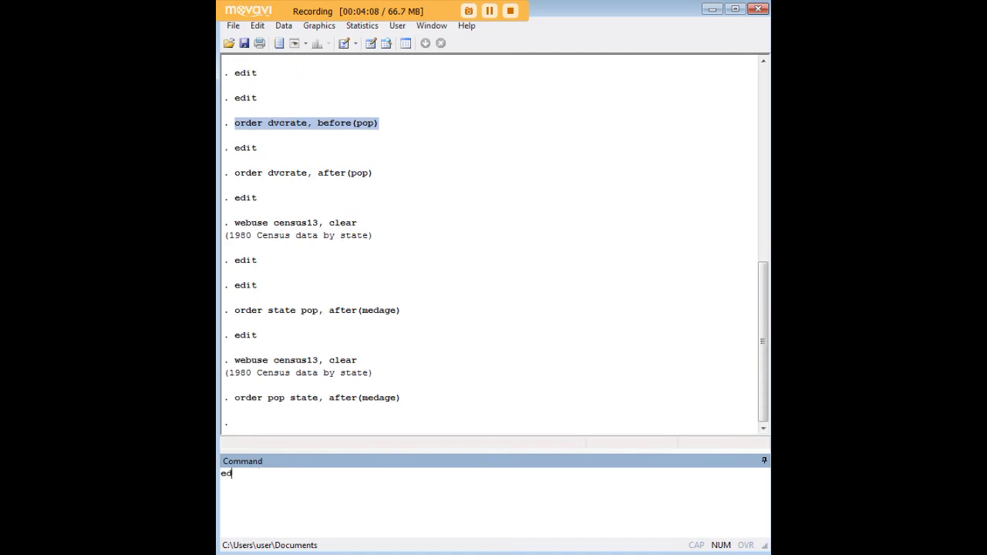
key("Return")
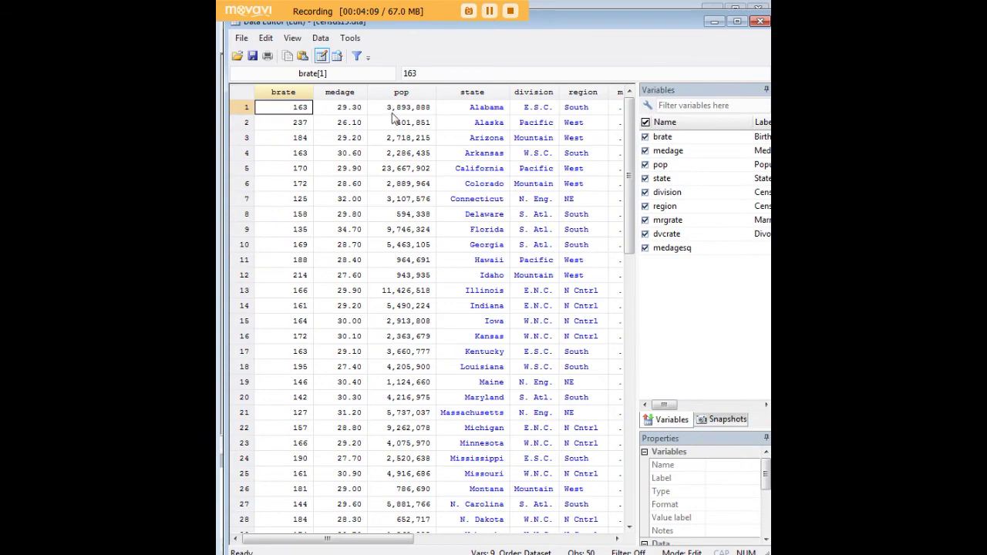
left_click(353, 94)
left_click_drag(569, 25, 514, 496)
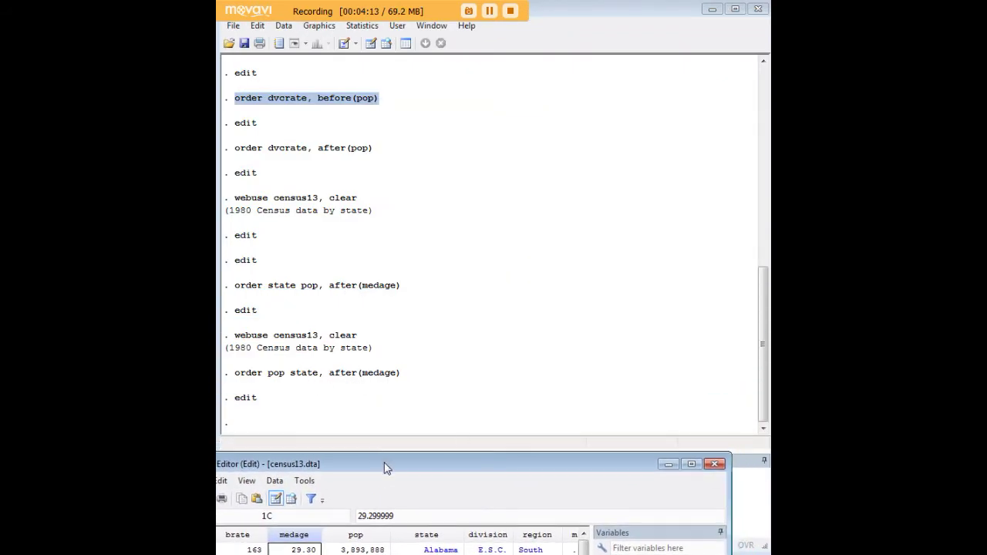
left_click_drag(383, 466, 466, 33)
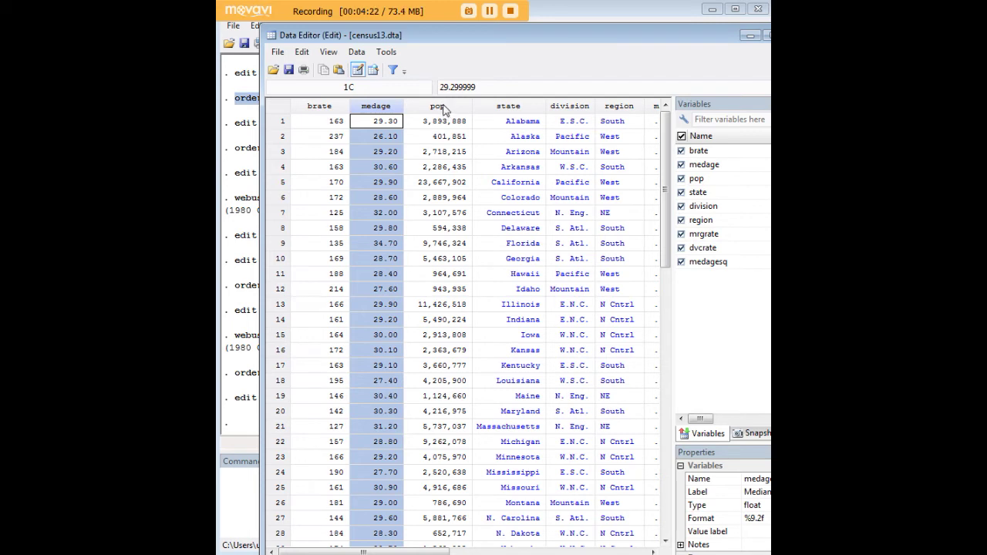
left_click(750, 36)
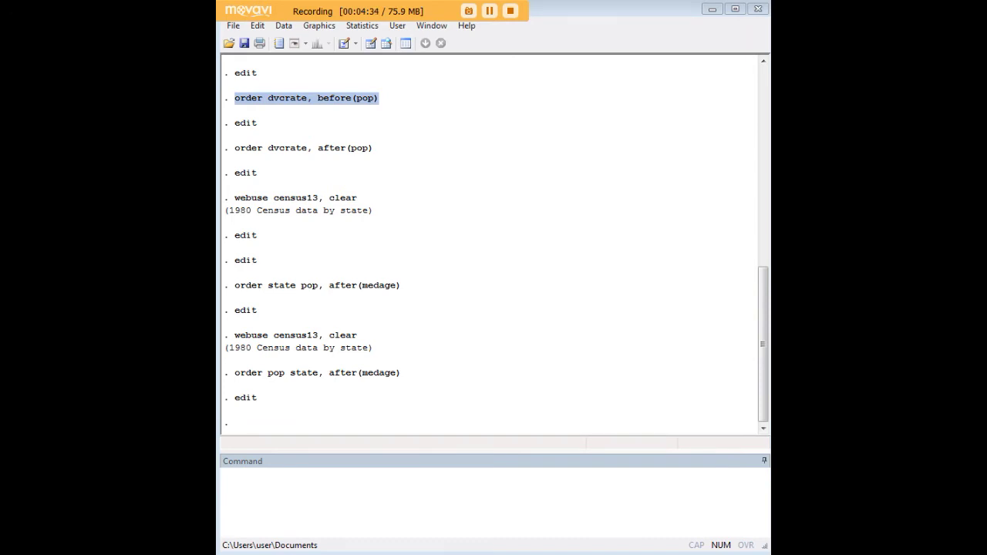
- Review the current column order in the Data Editor before sorting
left_click(591, 485)
type("order _all, alphabetic")
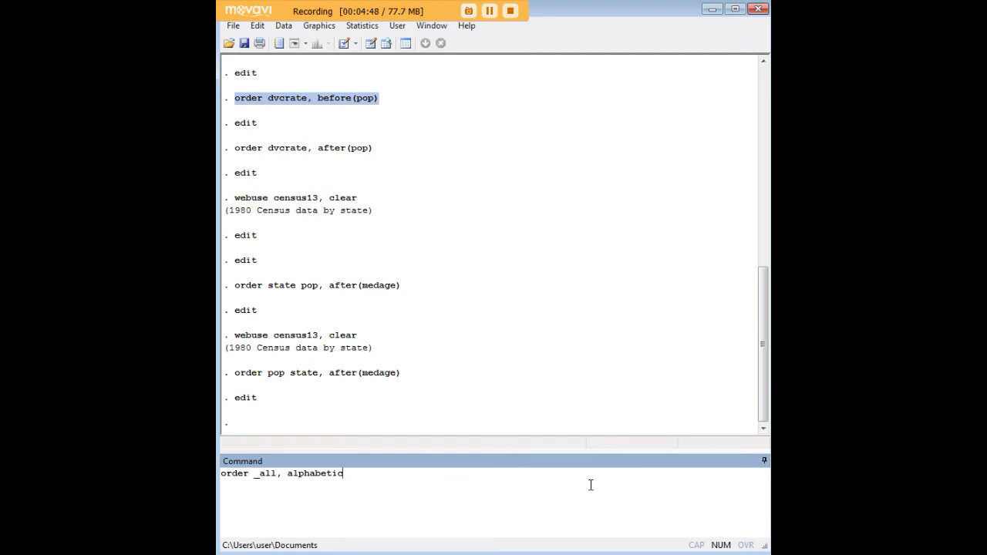
left_click(249, 474)
key("ctrl+a")
key("ctrl+c")
key("BackSpace")
type("edit")
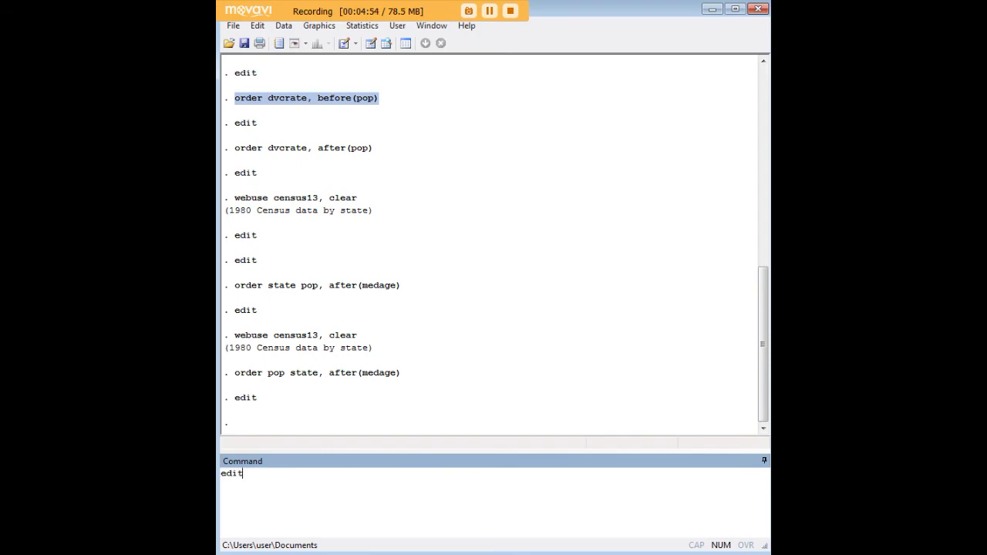
key("Return")
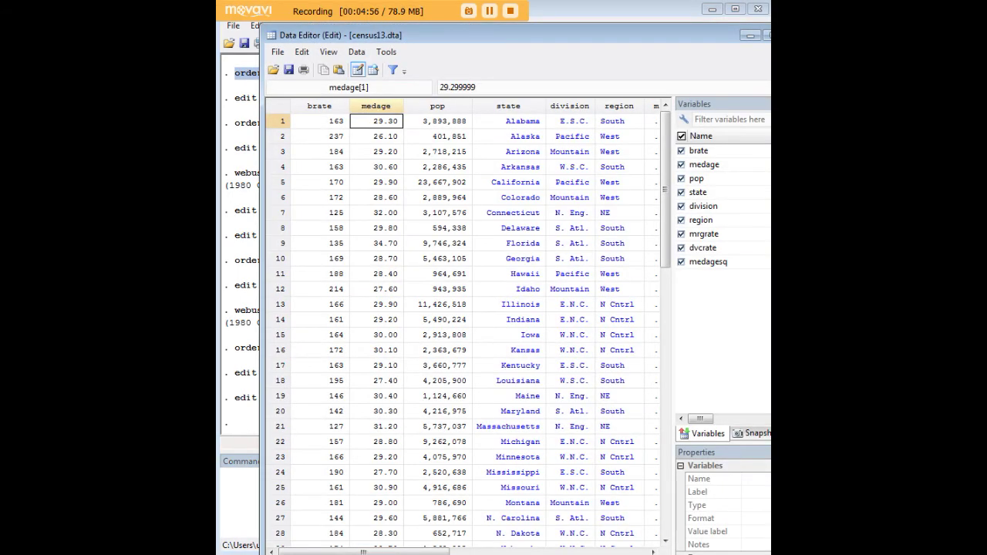
left_click_drag(570, 43, 532, 29)
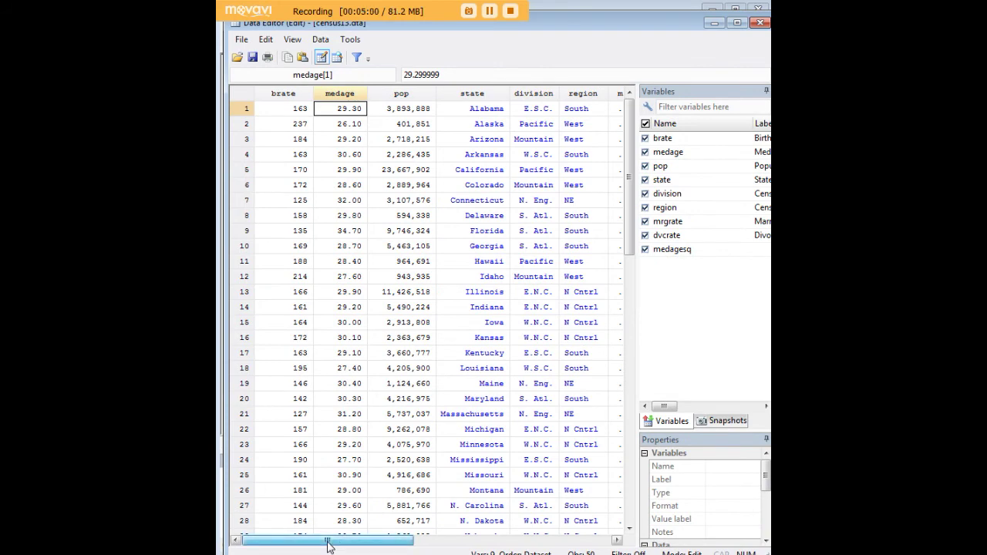
mouse_move(332, 545)
left_mouse_down()
mouse_move(431, 544)
mouse_move(339, 544)
left_mouse_up()
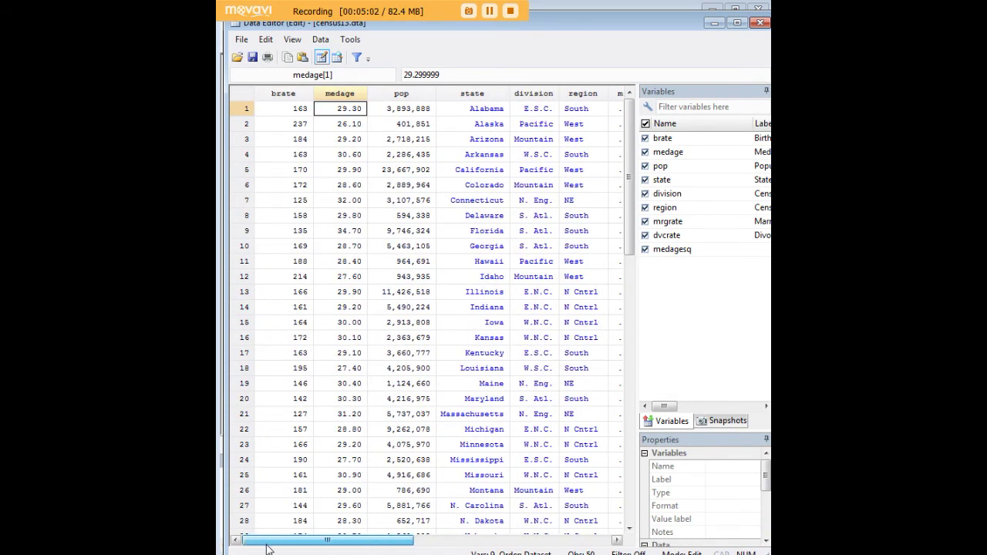
left_click(714, 24)
- Run order _all, alphabetic and confirm columns run brate through state in the Data Editor
key("ctrl+v")
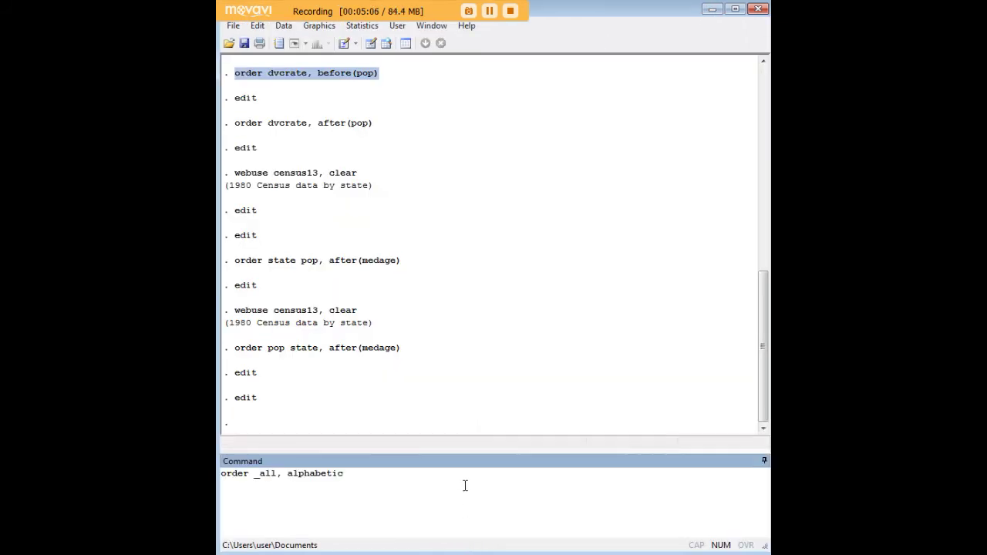
key("Return")
type("edit")
key("Return")
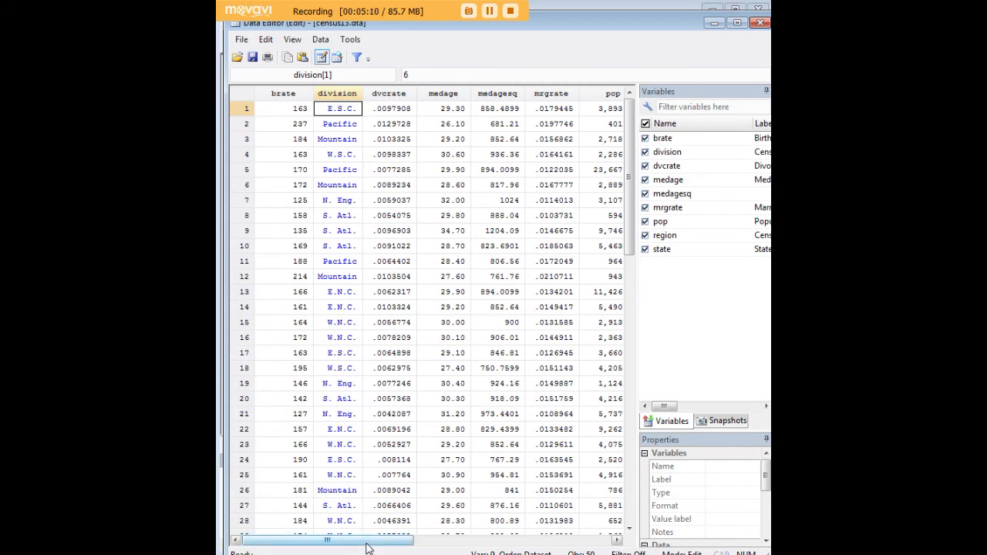
left_click_drag(367, 547, 483, 548)
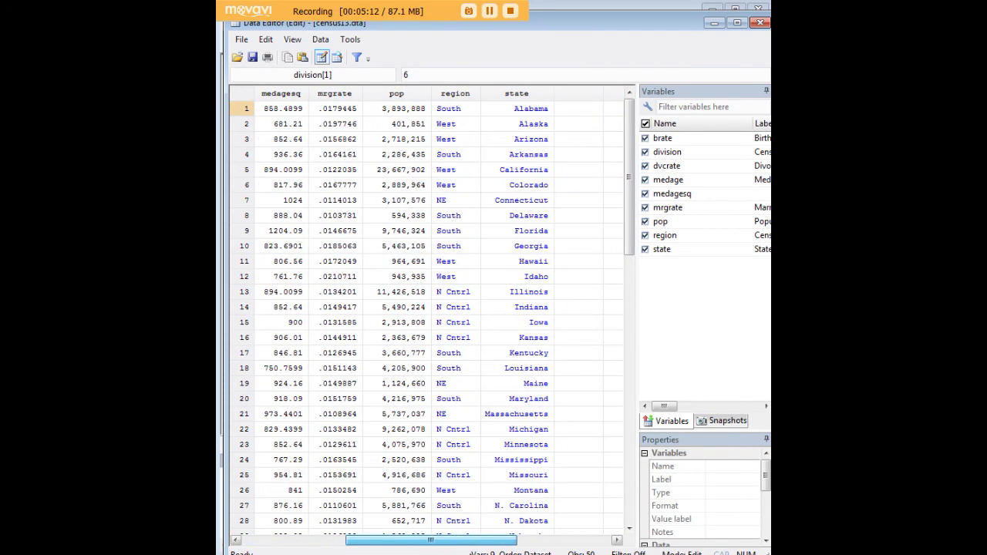
left_click(715, 23)
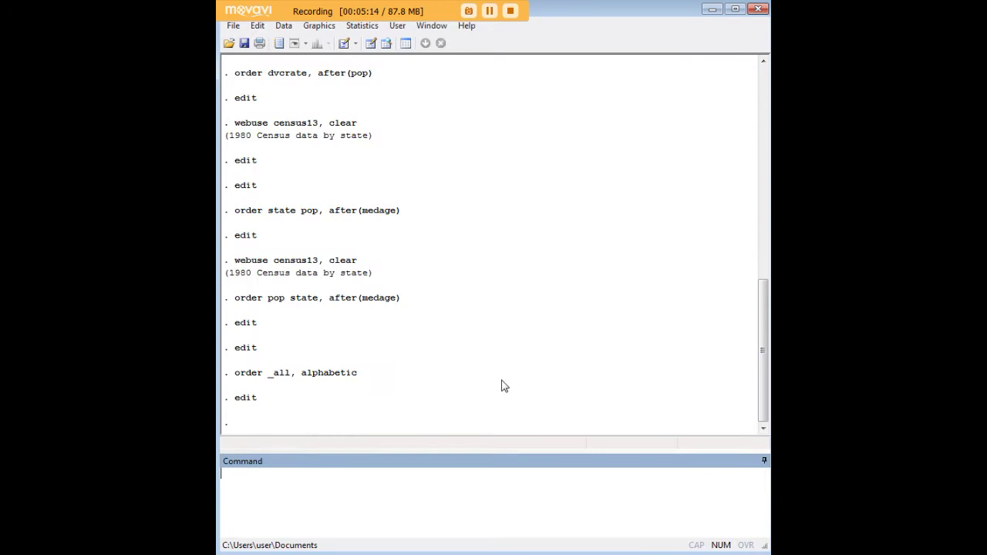